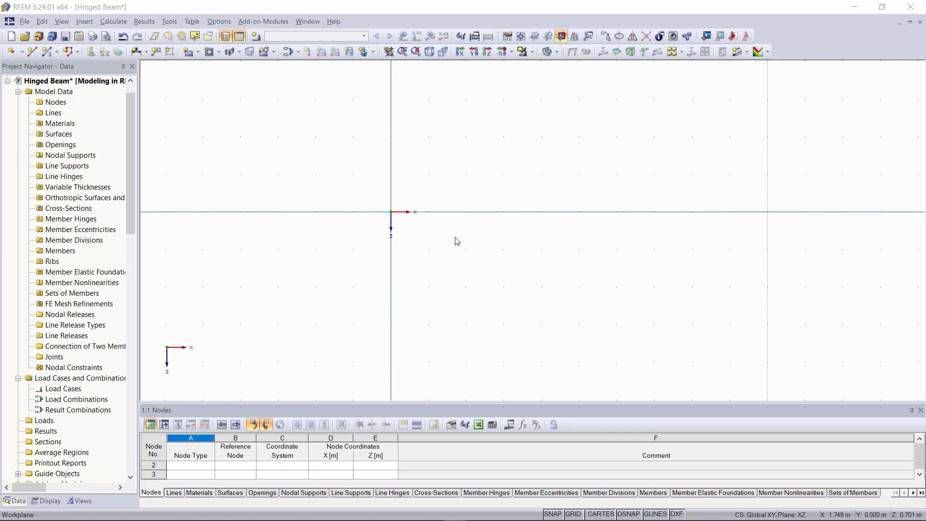
Start a new beam member and select the rolled I-section IPE 200 as its cross-section
click(48, 51)
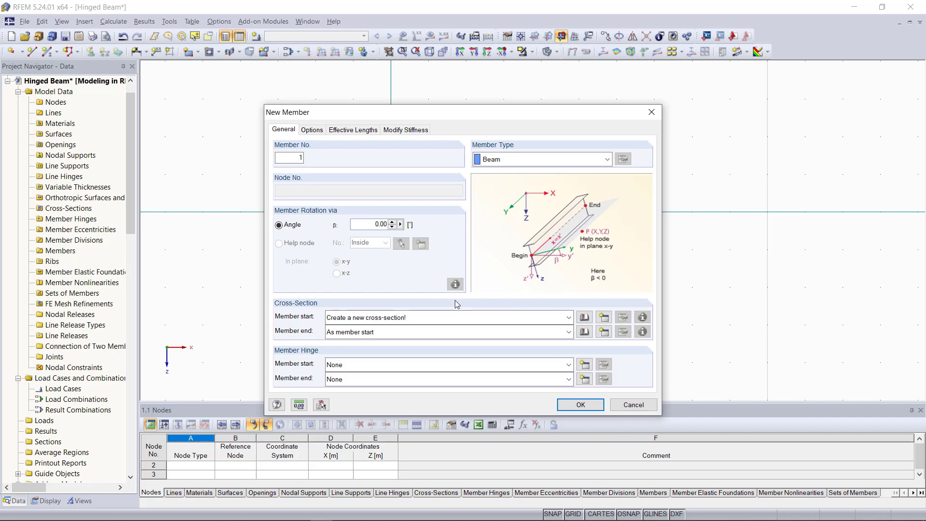
click(584, 317)
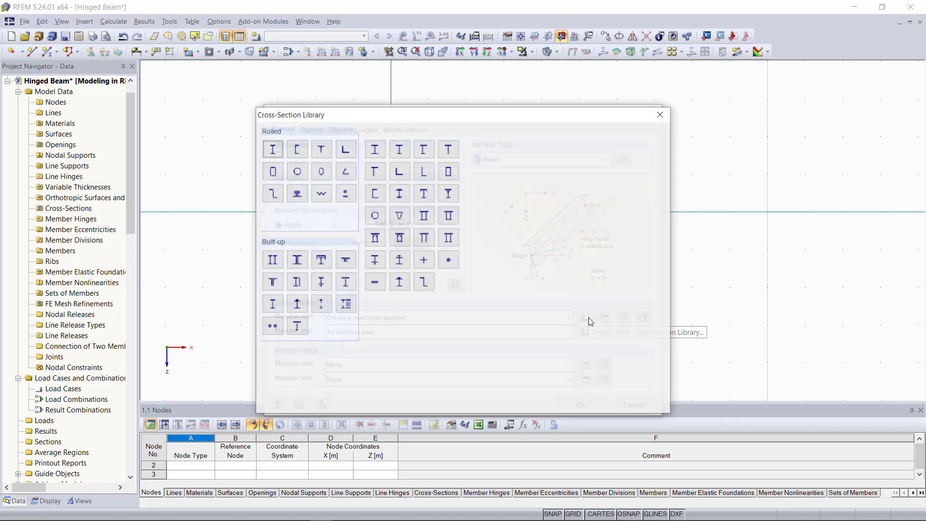
click(272, 149)
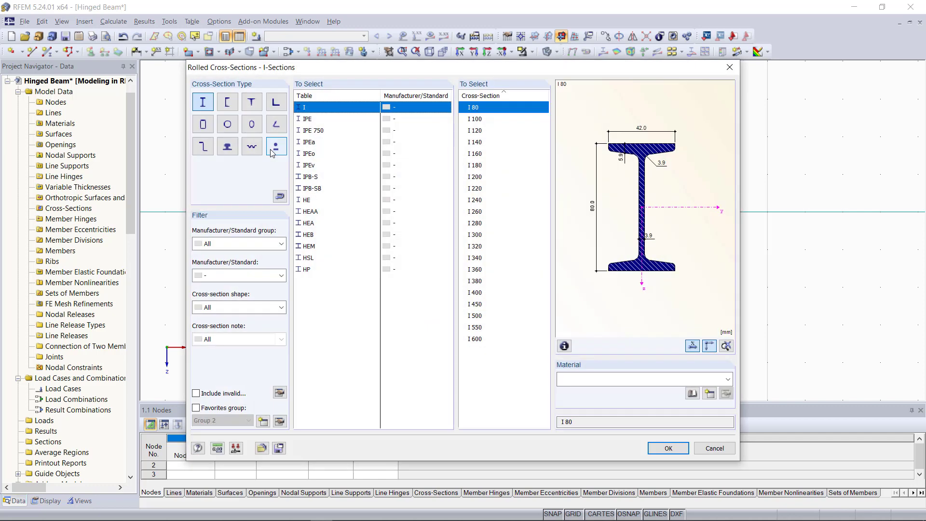
click(322, 122)
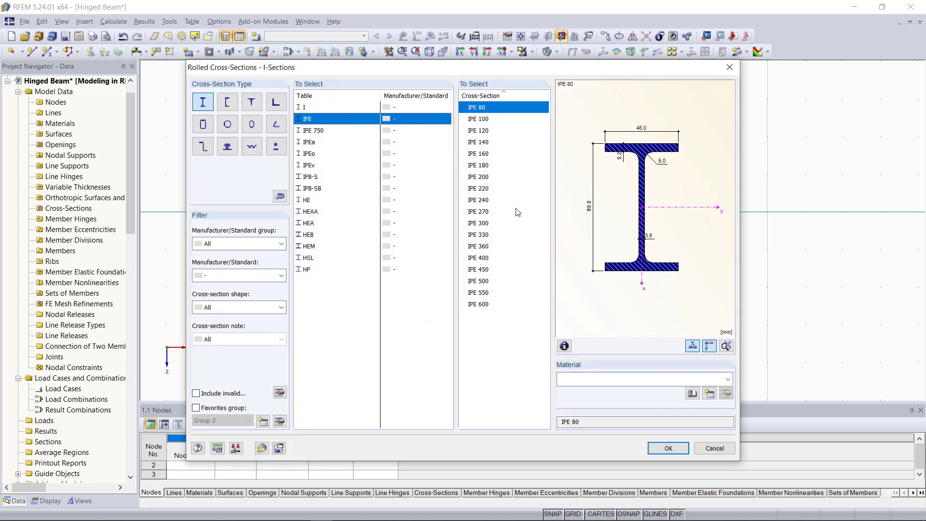
click(480, 177)
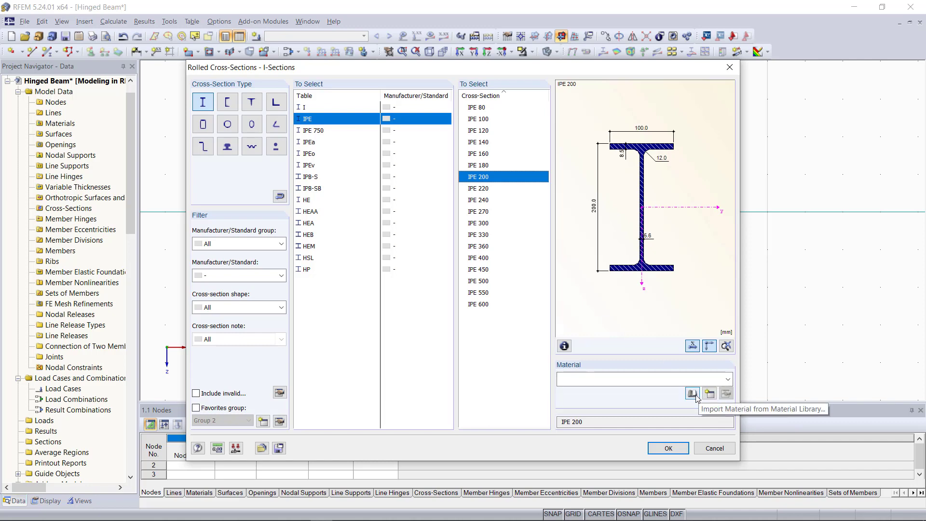
Assign Steel S 235 (DIN EN 1993-1-1:2010-12) to the cross-section and accept the member settings
click(693, 393)
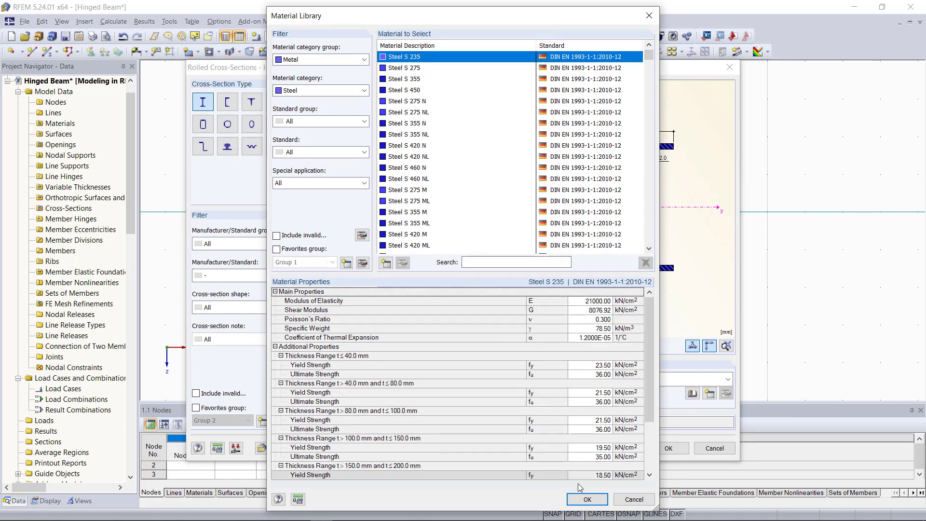
click(587, 499)
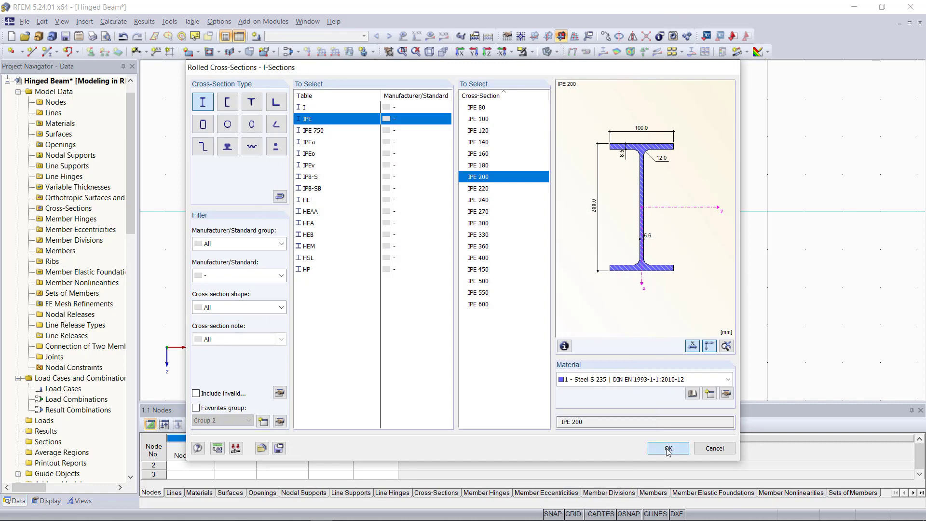
click(668, 448)
click(584, 405)
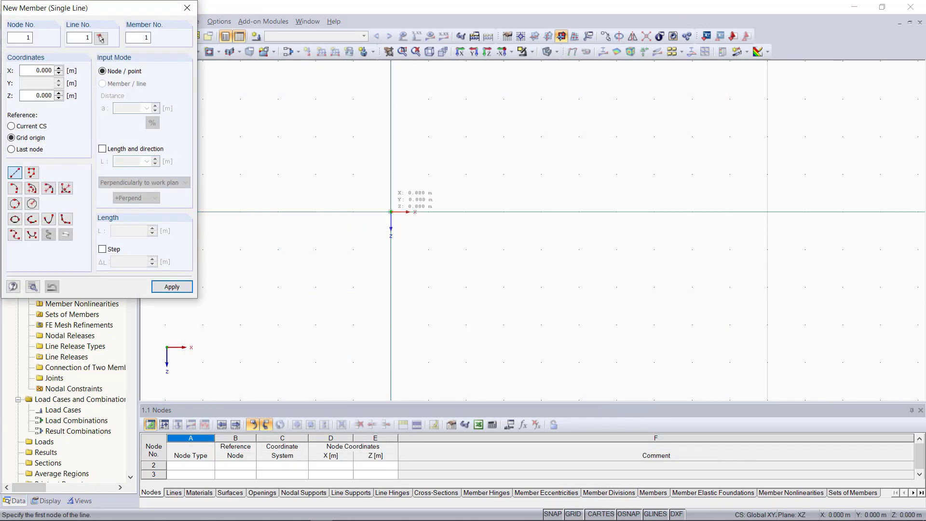
Draw two consecutive 3 m members along the X axis, from the origin through X 3.000 m to X 6.000 m
click(391, 212)
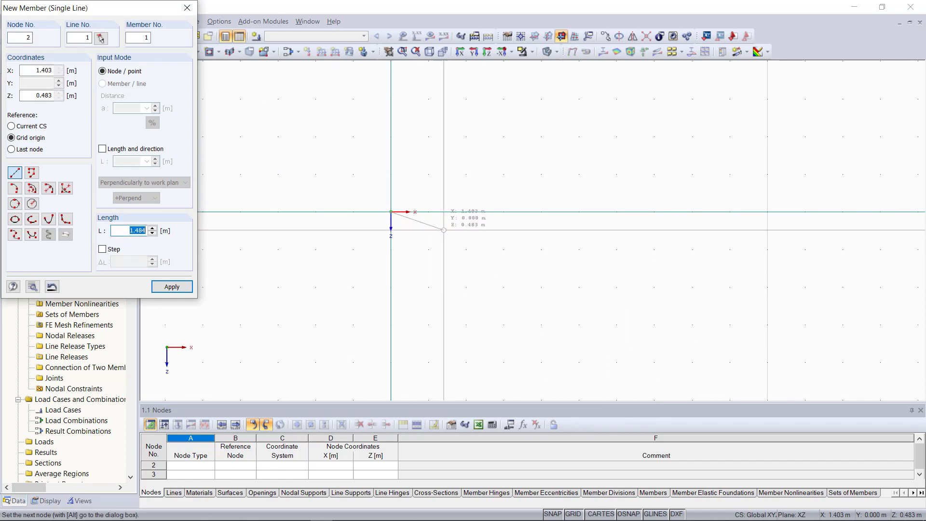
click(503, 212)
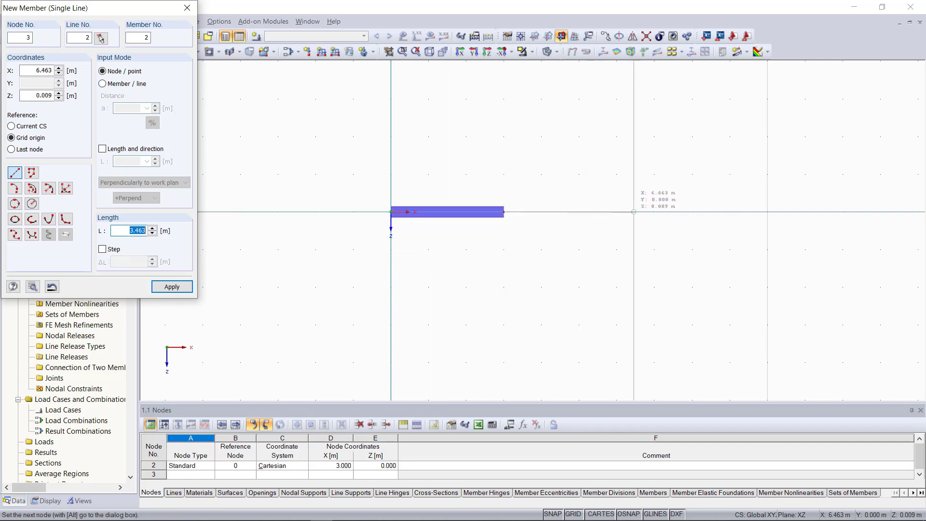
click(616, 212)
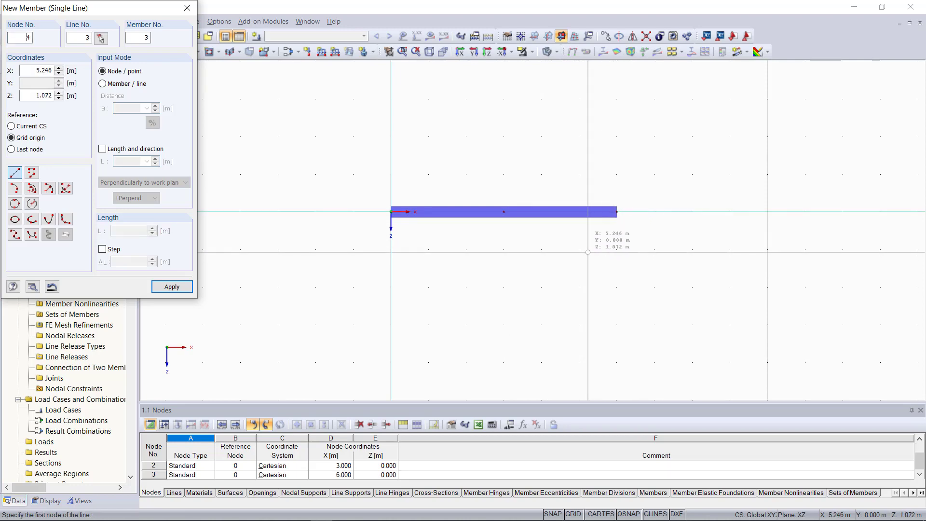
key(Escape)
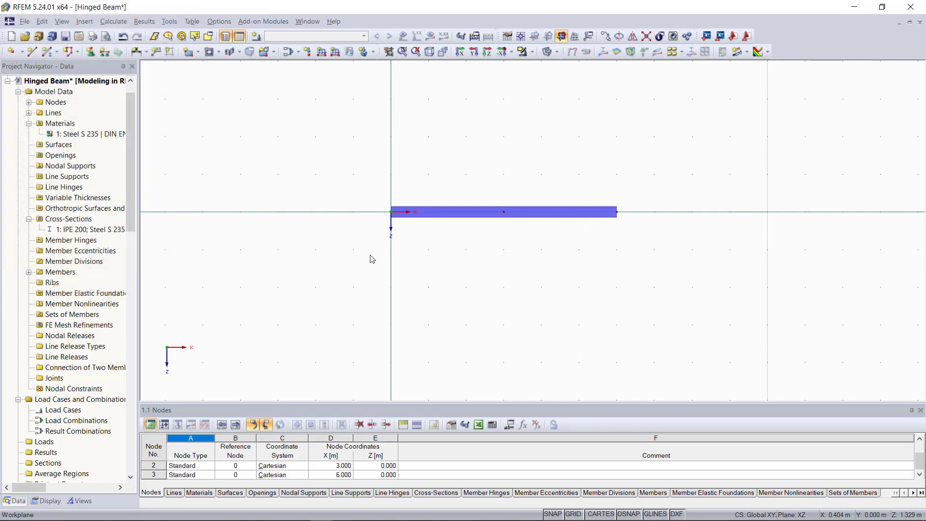
Place a Hinged nodal support on the beam's start node at the origin
click(90, 52)
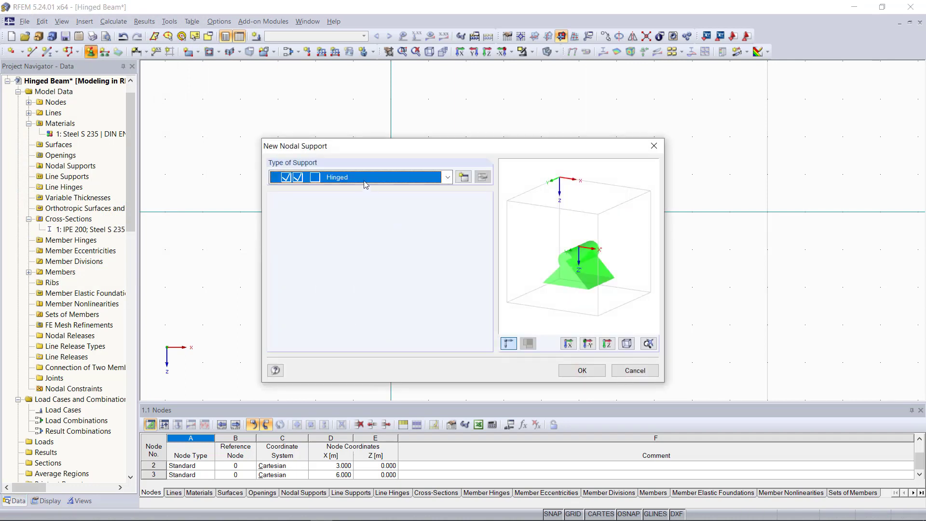
click(582, 371)
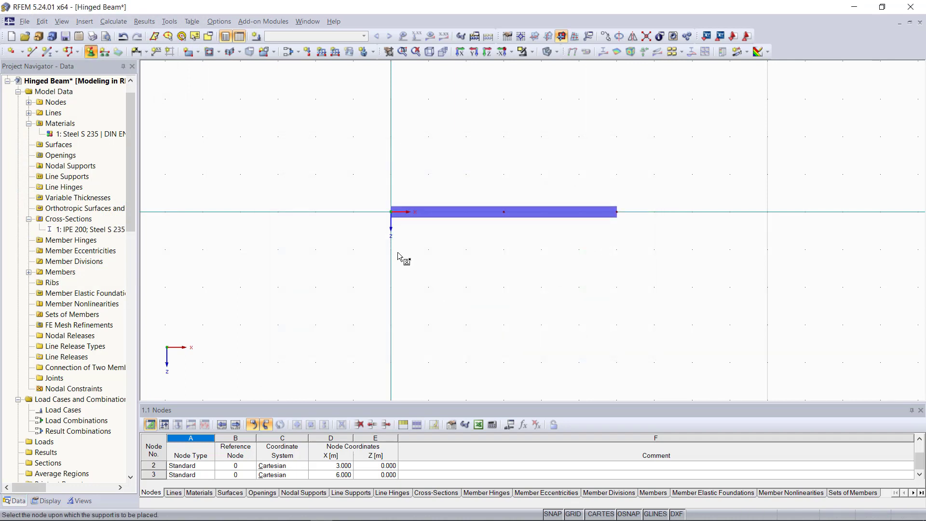
click(390, 215)
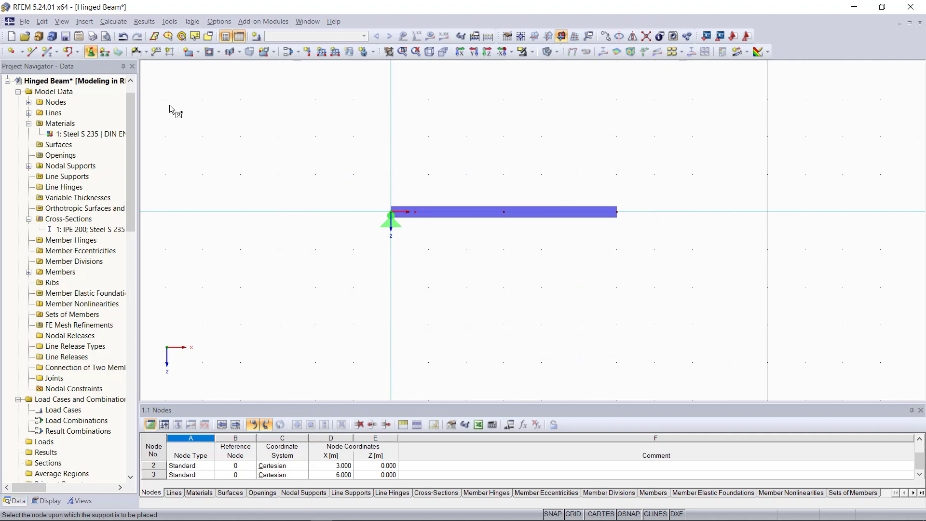
Place Sliding in X' nodal supports on the beam's middle node and its far end node
click(90, 52)
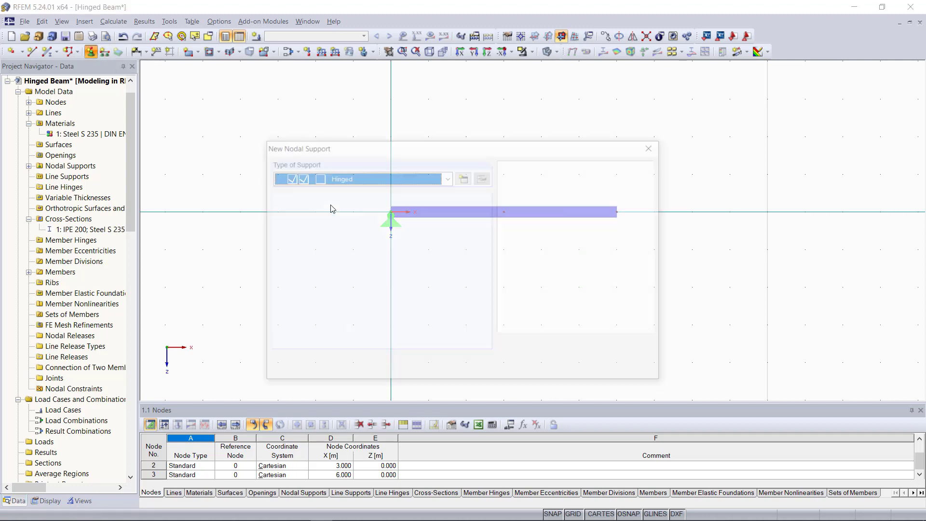
click(366, 177)
click(367, 214)
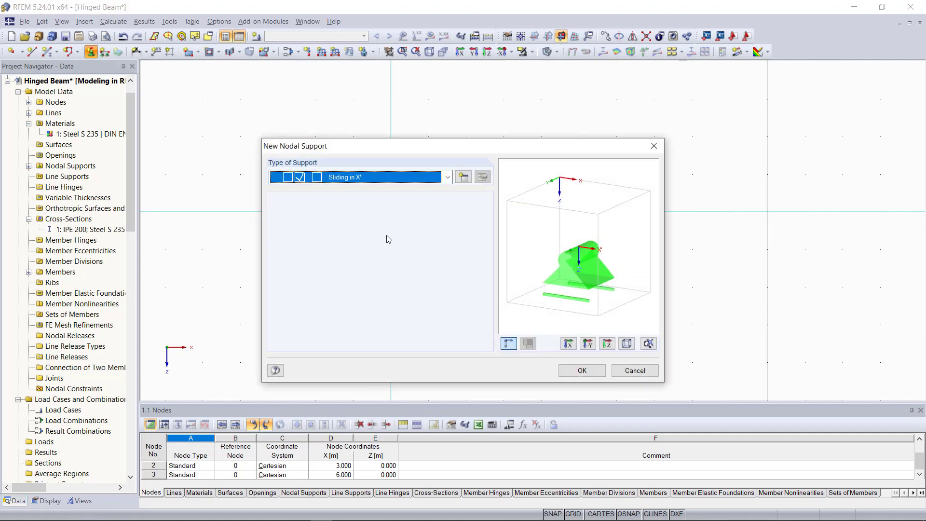
click(586, 372)
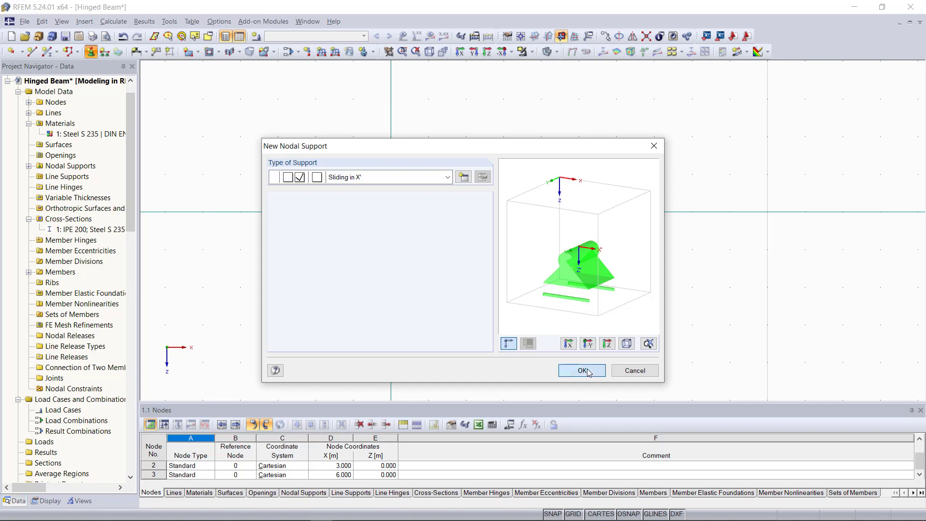
click(503, 212)
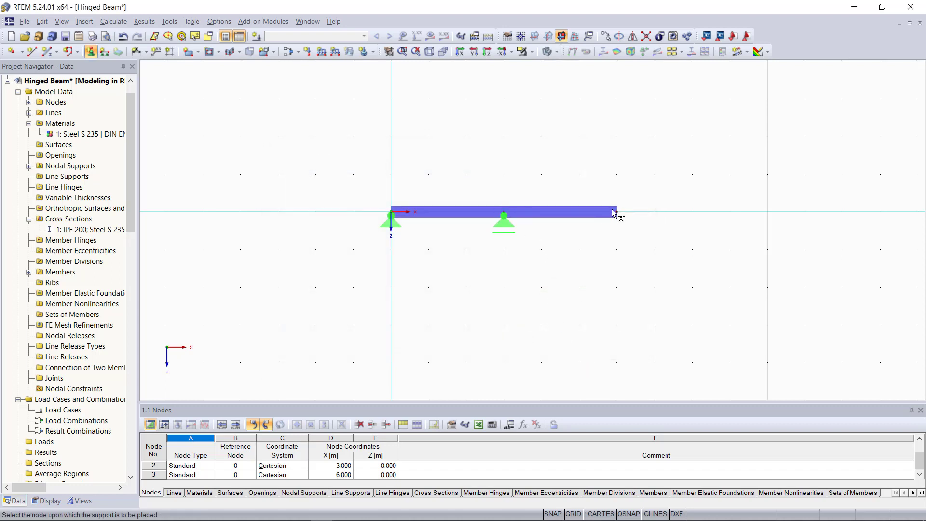
click(615, 212)
key(Escape)
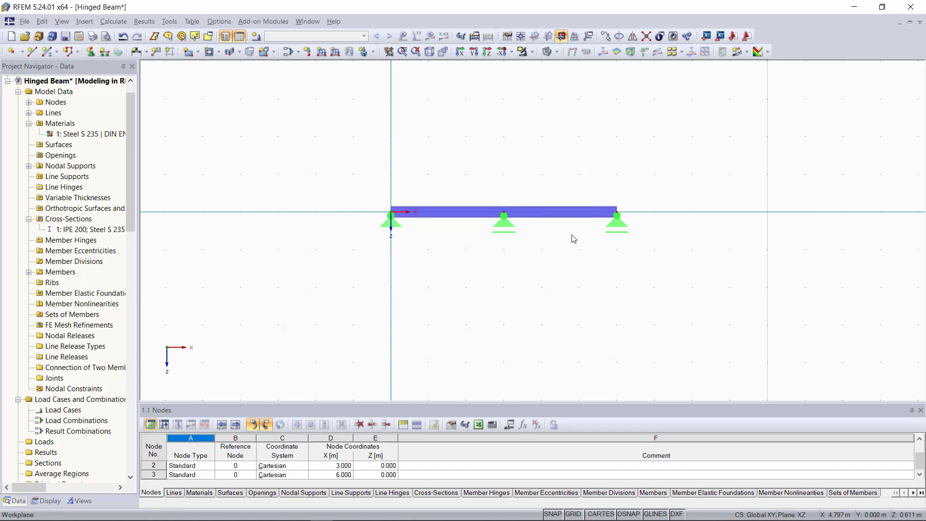
Show the member hinges table and open the definition of a new member hinge
key(F8)
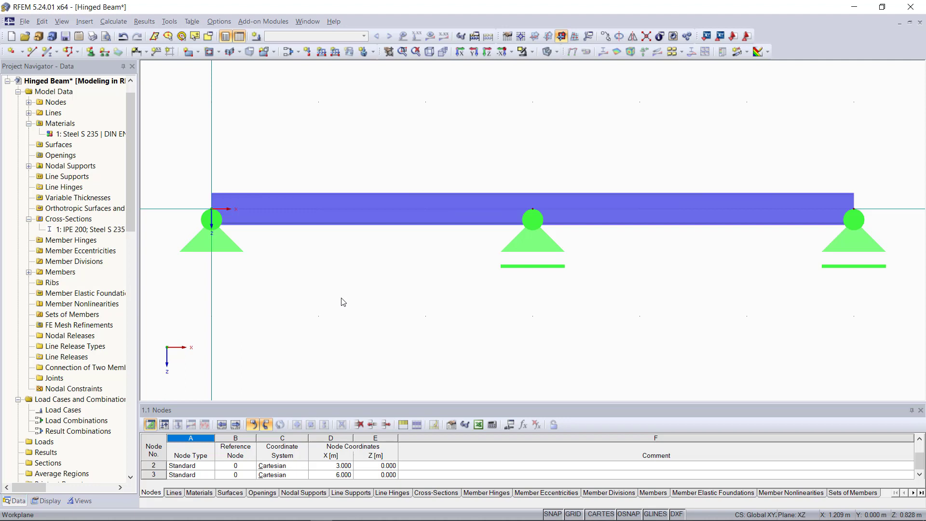
click(80, 241)
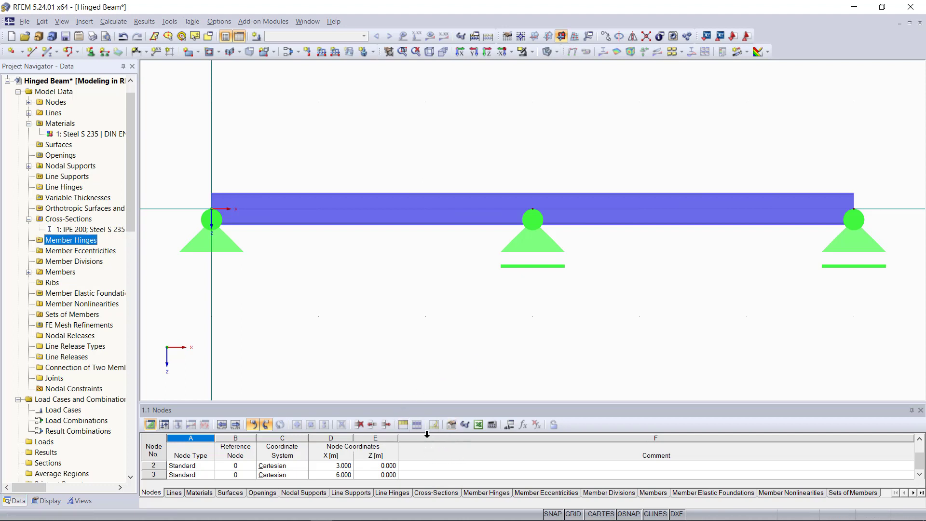
click(489, 495)
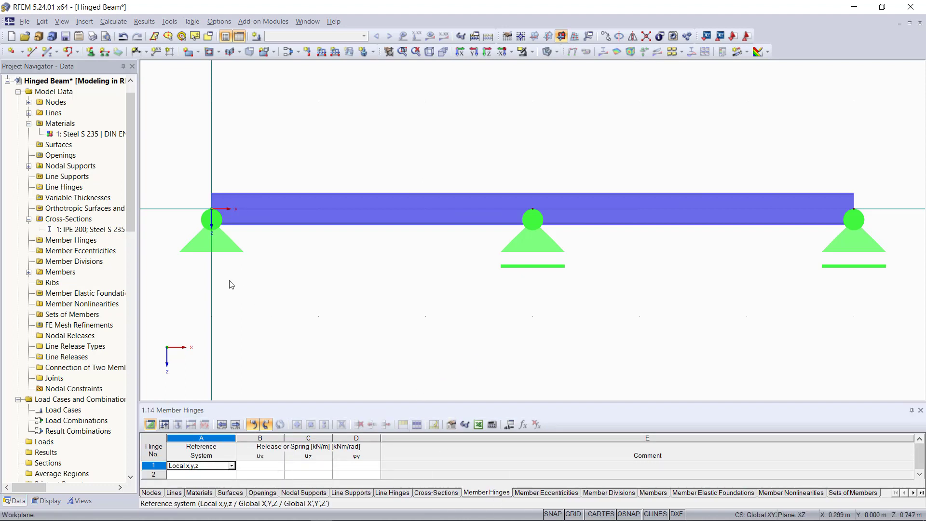
click(72, 240)
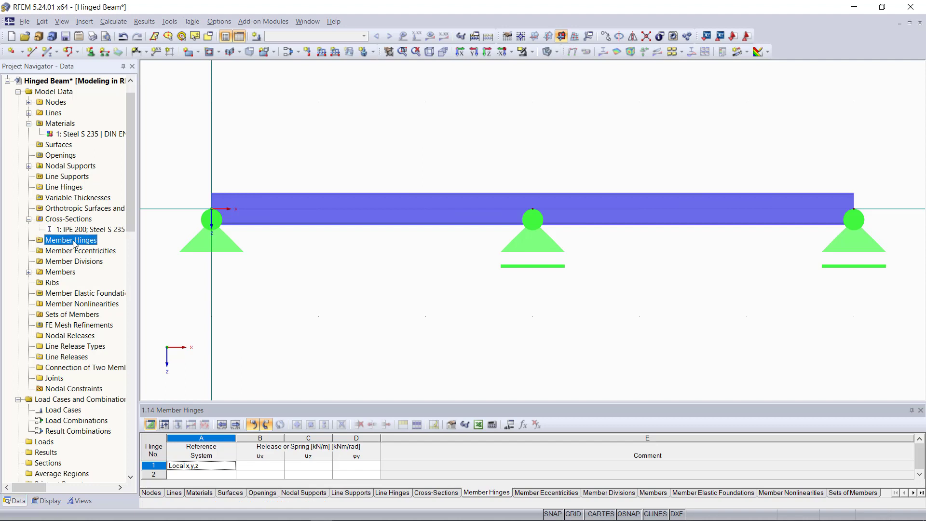
right_click(75, 244)
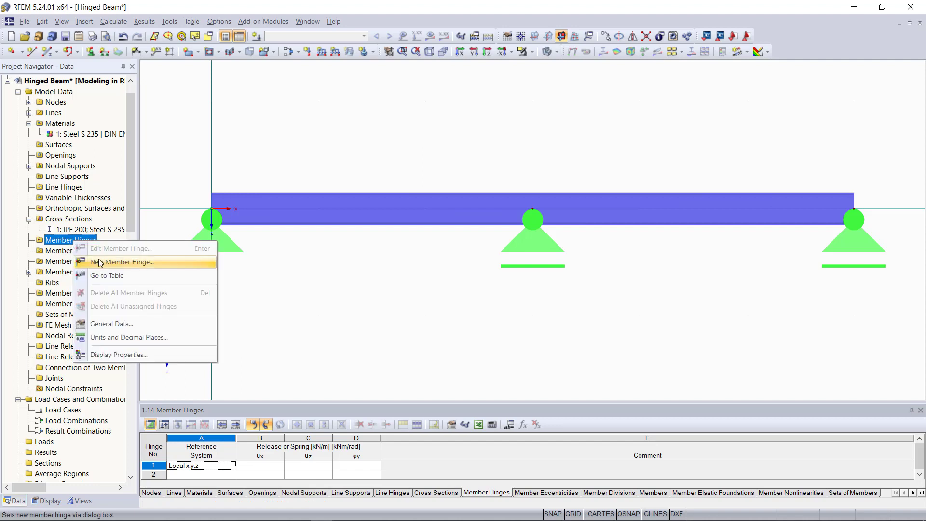
click(120, 266)
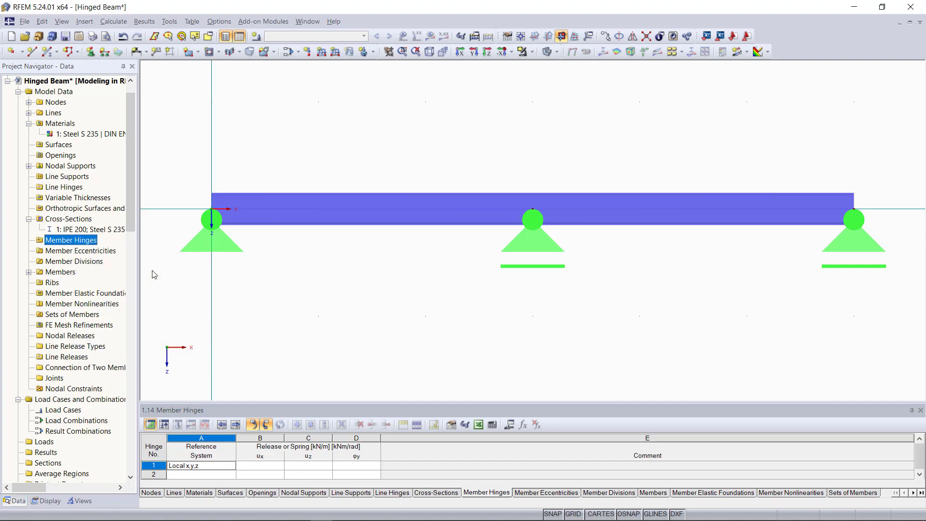
drag(423, 84, 468, 79)
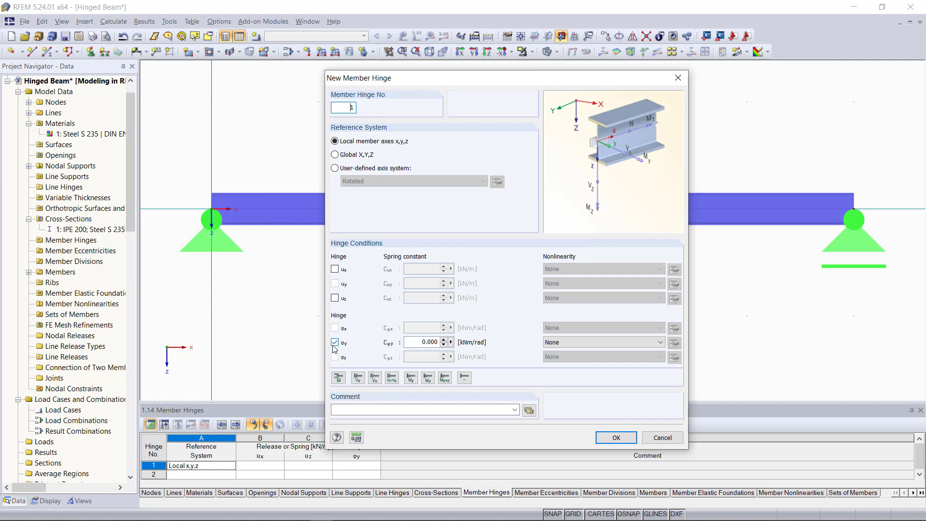
Try releasing the ux and uz translations in the new member hinge
click(335, 298)
click(336, 269)
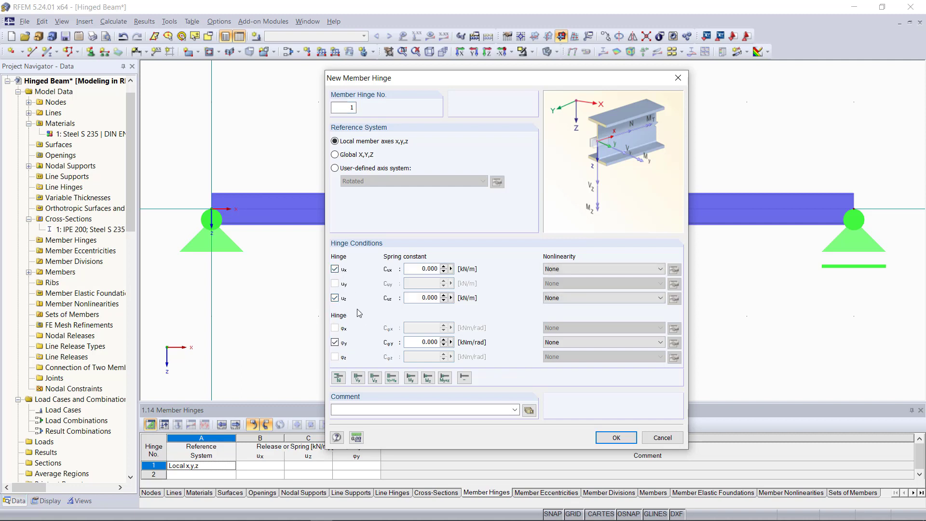
click(335, 269)
click(335, 298)
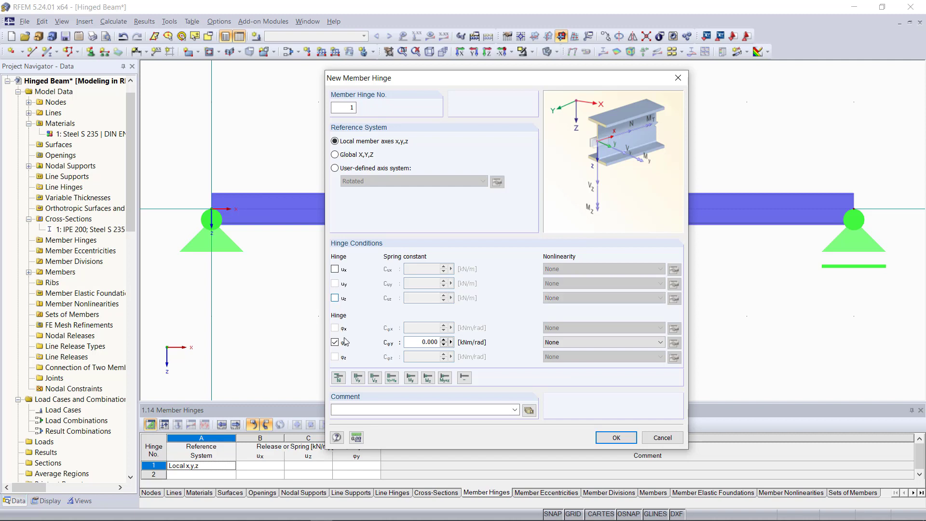
Create the member hinge in local axes x,y,z with only the φy rotation released, and select it among the member hinges
click(340, 344)
click(339, 343)
double_click(428, 343)
click(421, 345)
click(622, 437)
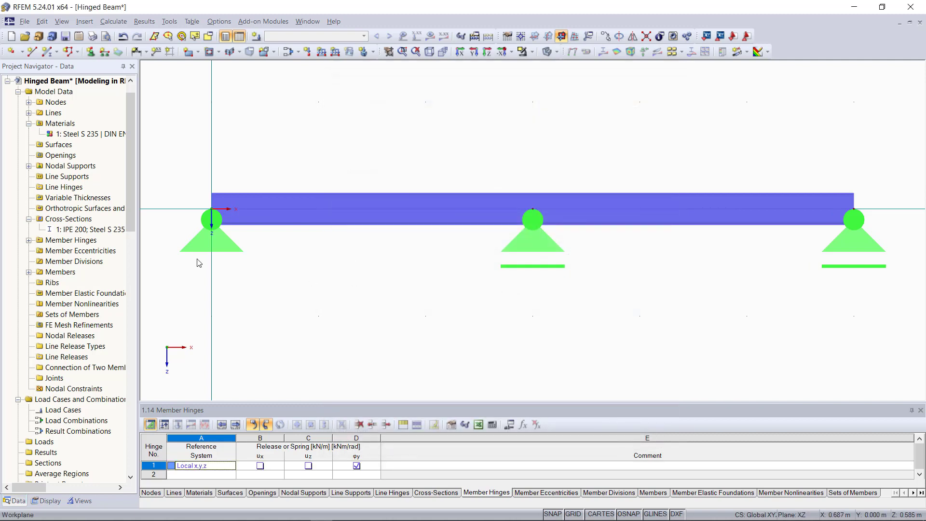
click(29, 241)
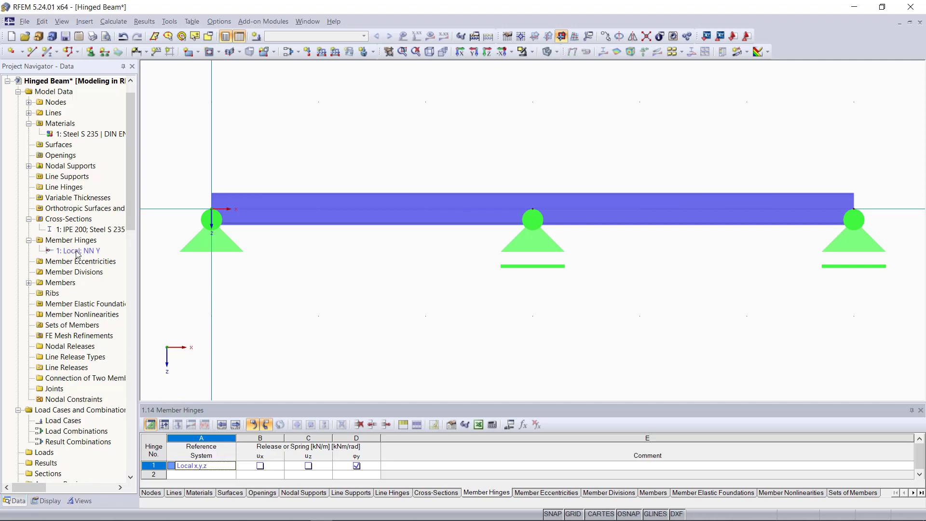
click(79, 251)
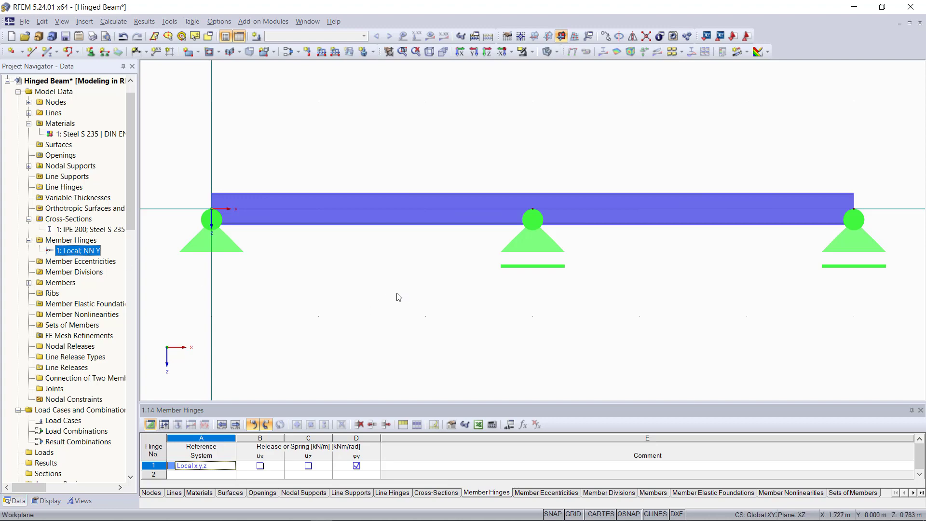
Open the left span's member for editing and check which hinges are available for its start
double_click(390, 215)
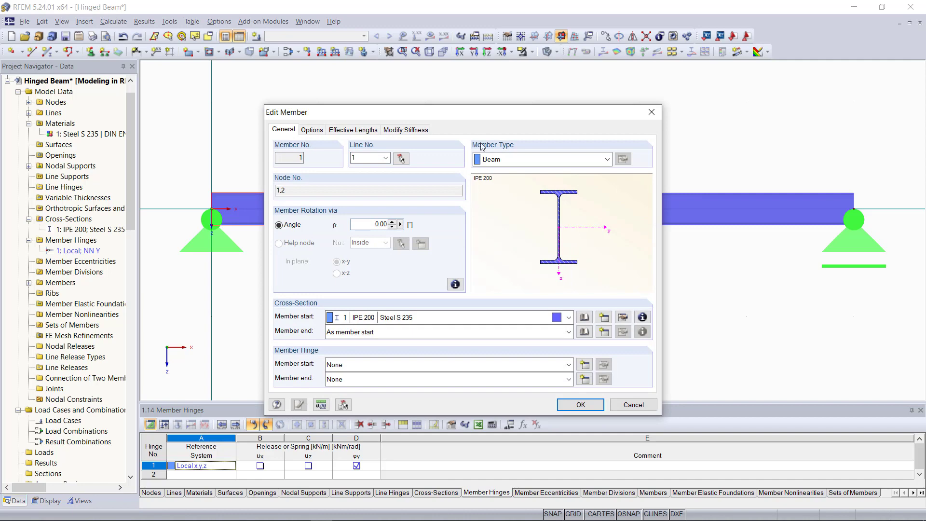
drag(478, 109, 488, 95)
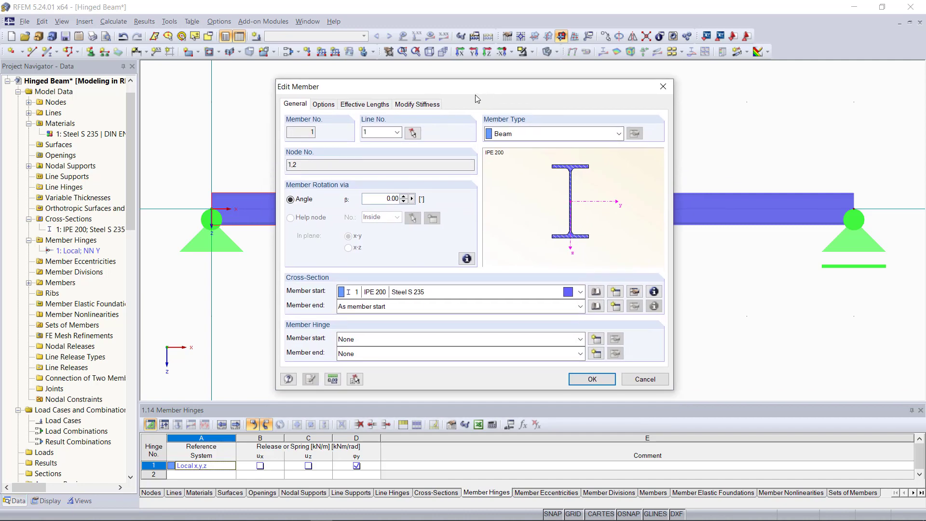
click(366, 340)
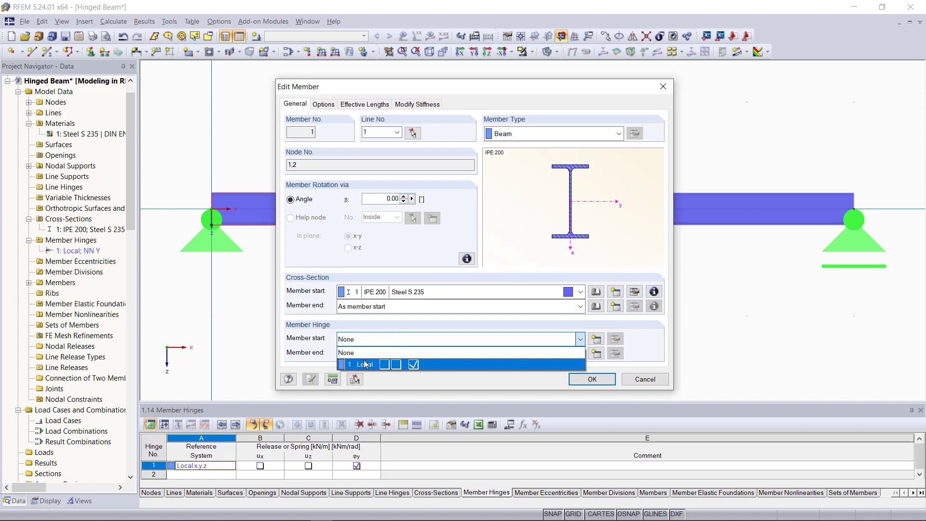
click(304, 344)
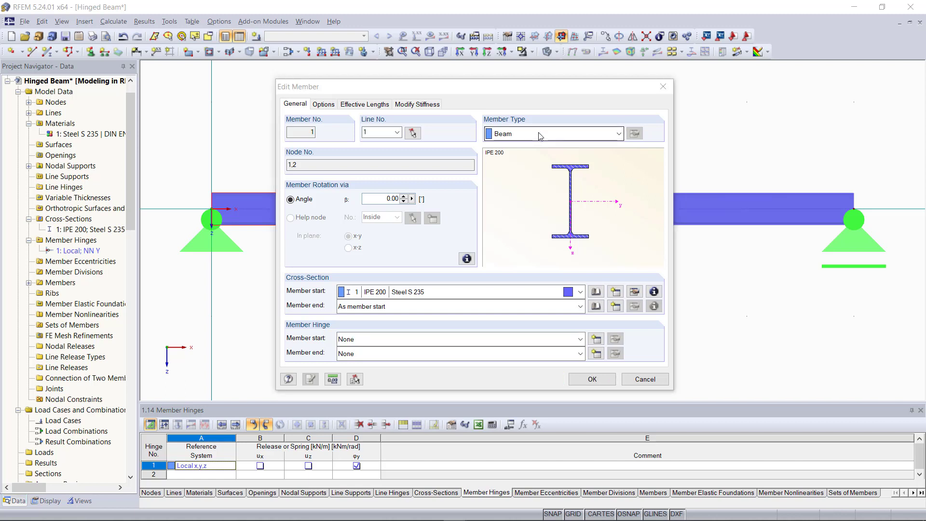
Try the Truss member type on the left span's member and return it to Beam
click(540, 136)
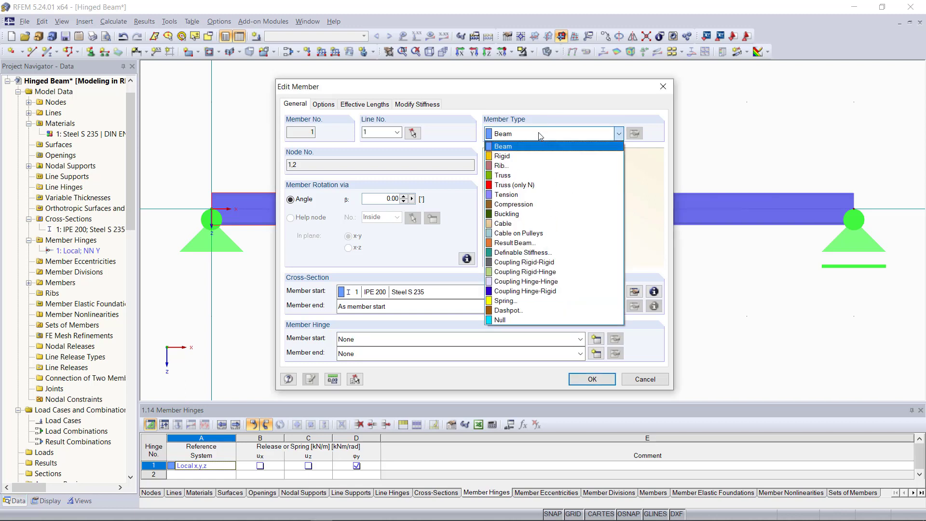
click(530, 176)
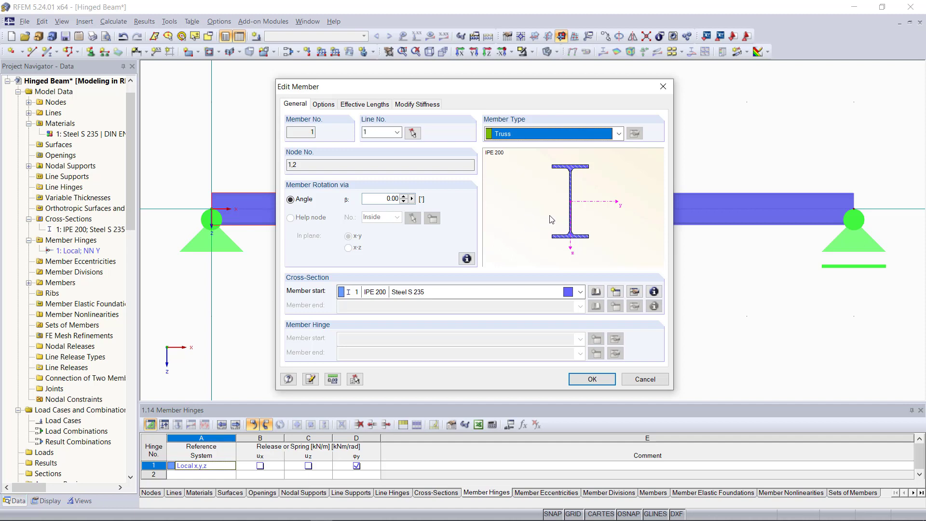
click(551, 134)
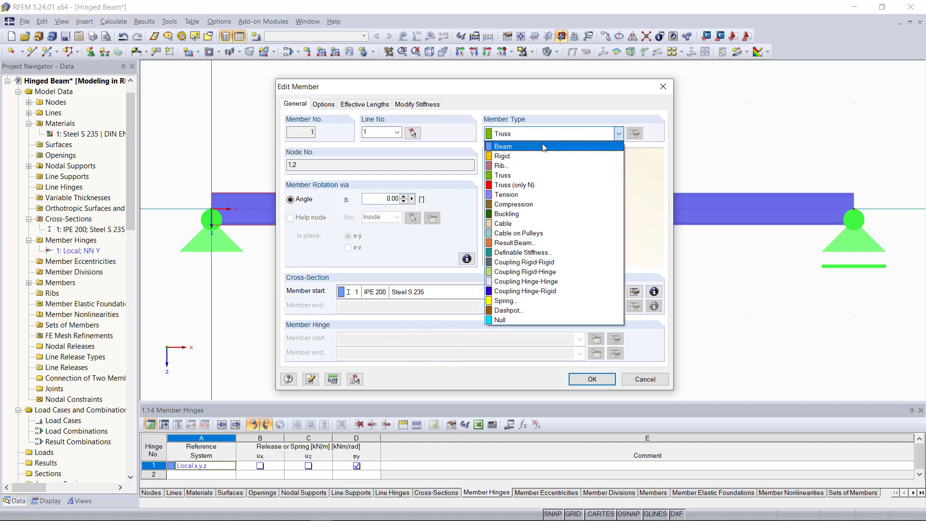
click(543, 147)
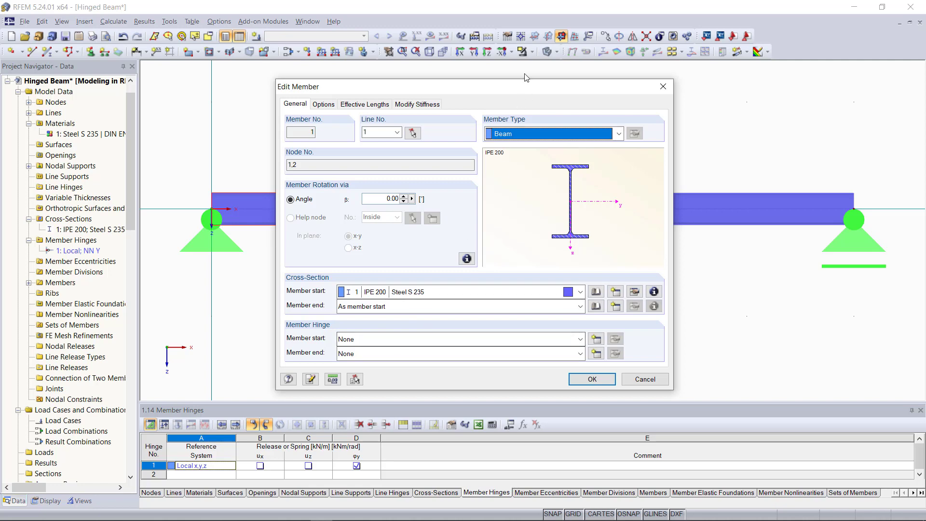
Assign the local member hinge with φy released to the end of the left span's member and apply the change
drag(525, 86, 565, 100)
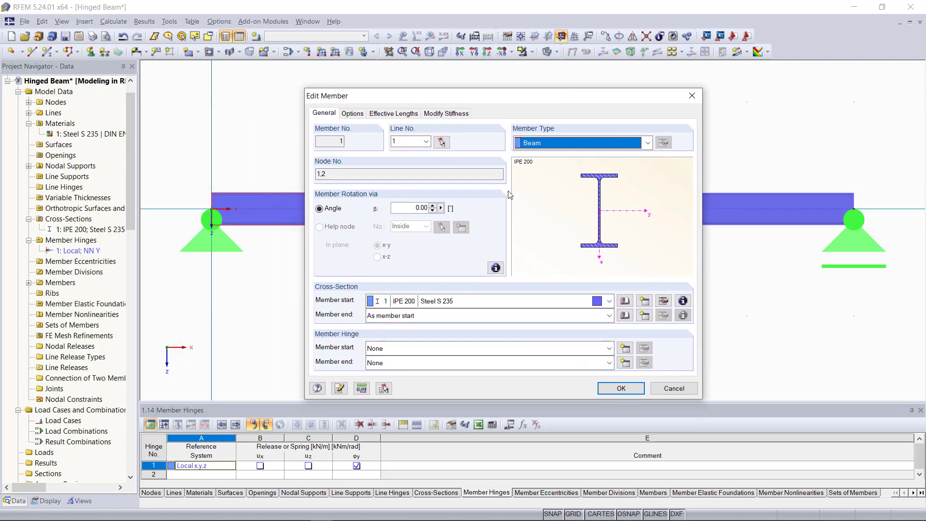
click(419, 362)
click(426, 387)
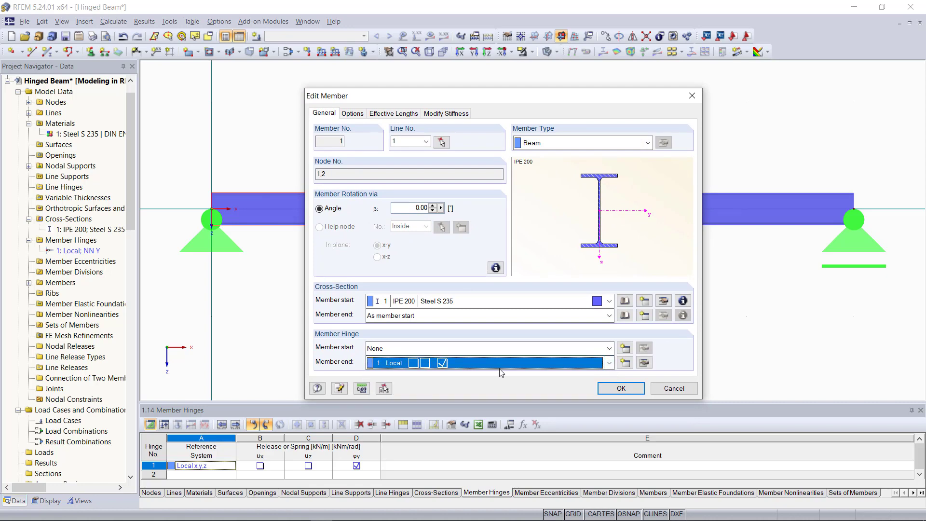
click(627, 391)
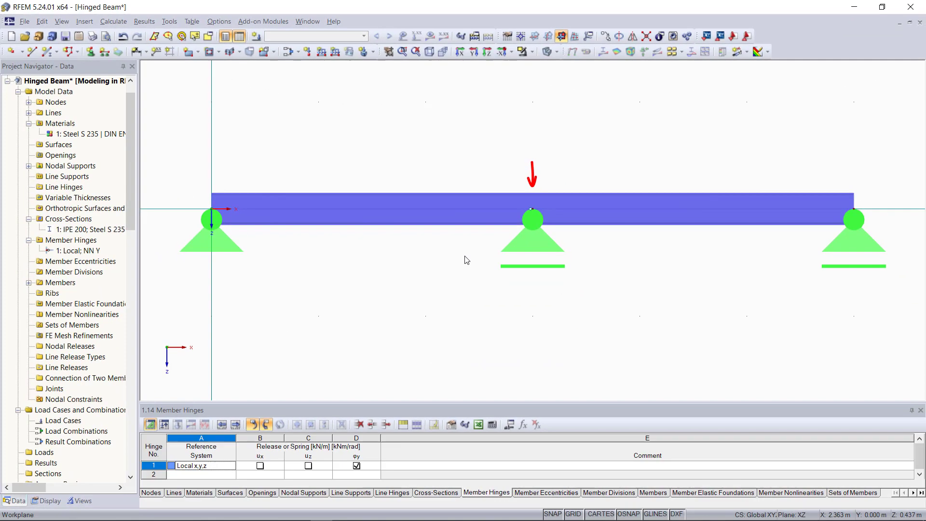
Draw a 2 m IPE 200 member with the hinge at its end, running rightward from X 0 at Z -1 m above the beam
scroll(450, 271, down, 2)
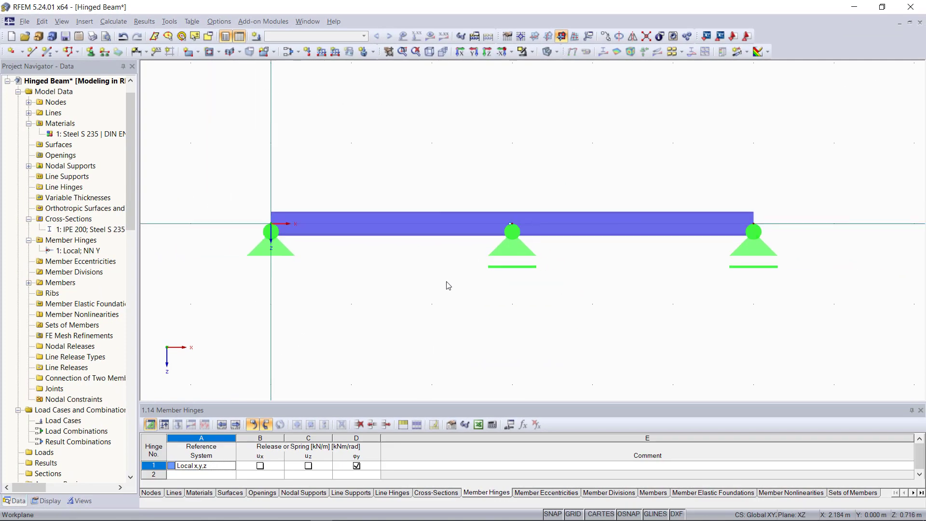
middle_drag(459, 275, 448, 332)
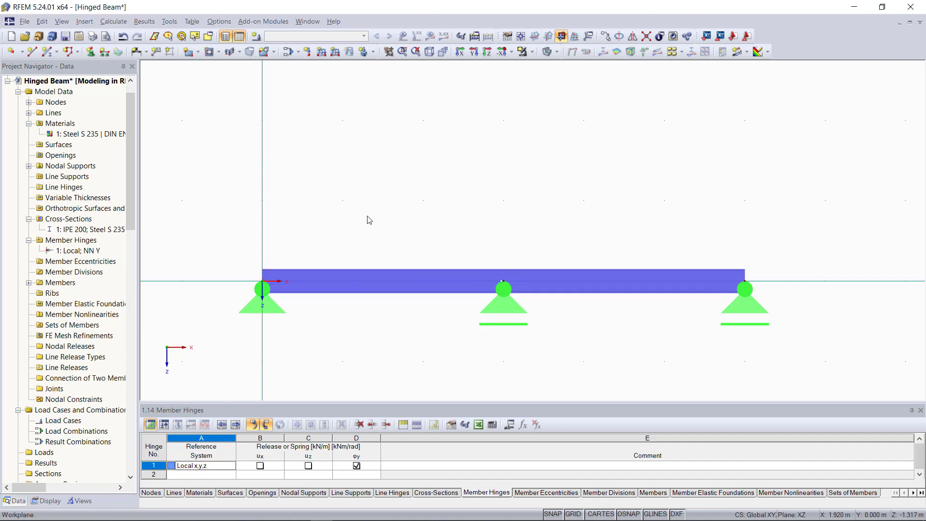
click(47, 52)
click(580, 404)
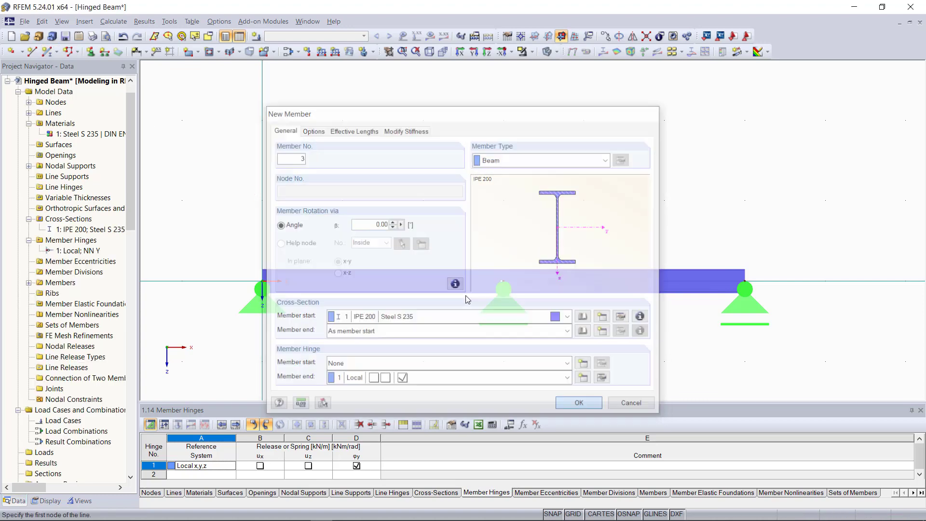
click(262, 200)
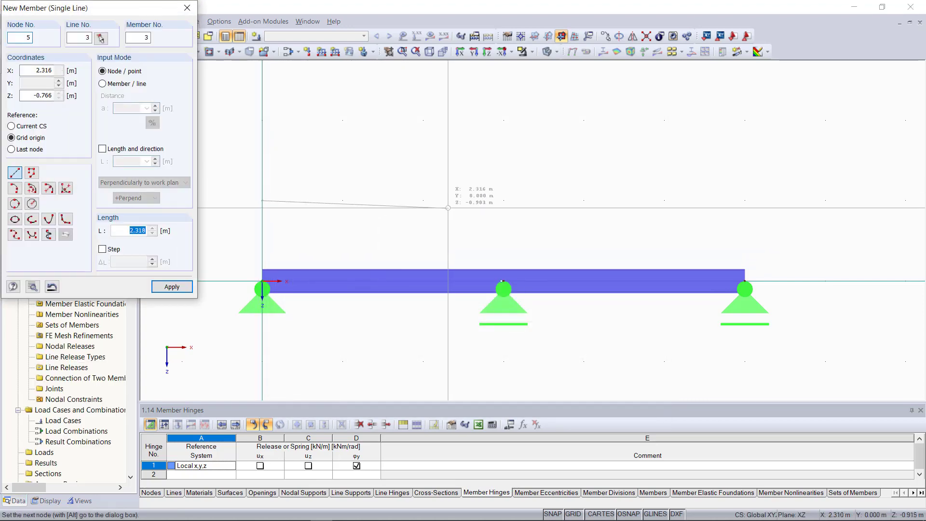
click(422, 200)
key(Escape)
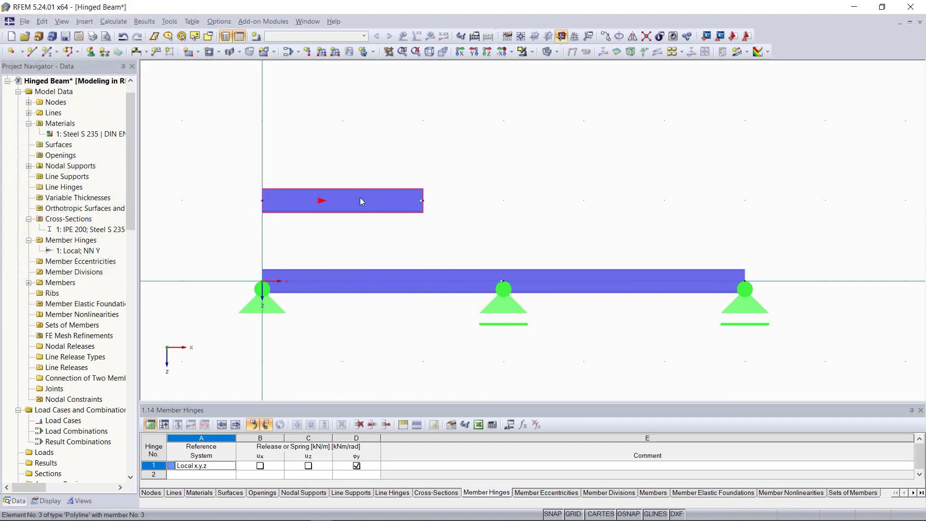
Draw a second 2 m IPE 200 member with an end hinge, running leftward to X 3 m at Z -1 m
click(48, 52)
click(580, 404)
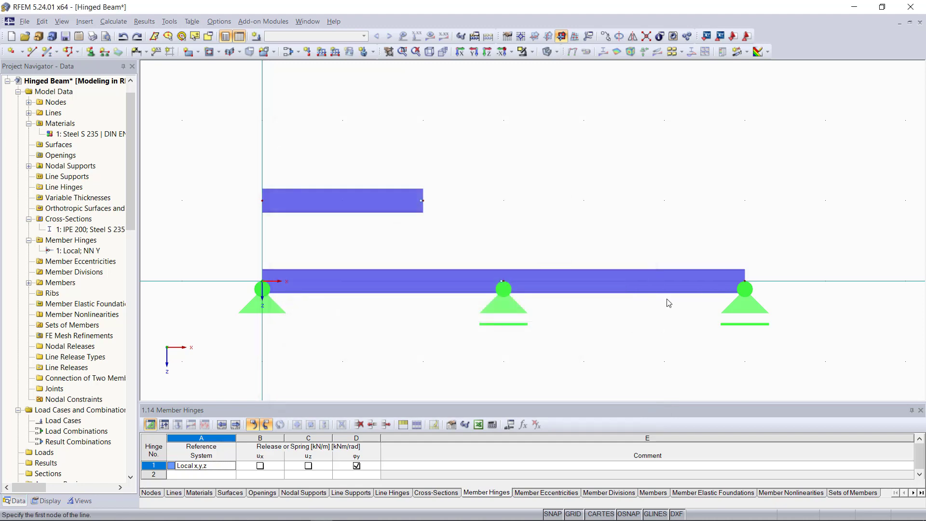
click(664, 200)
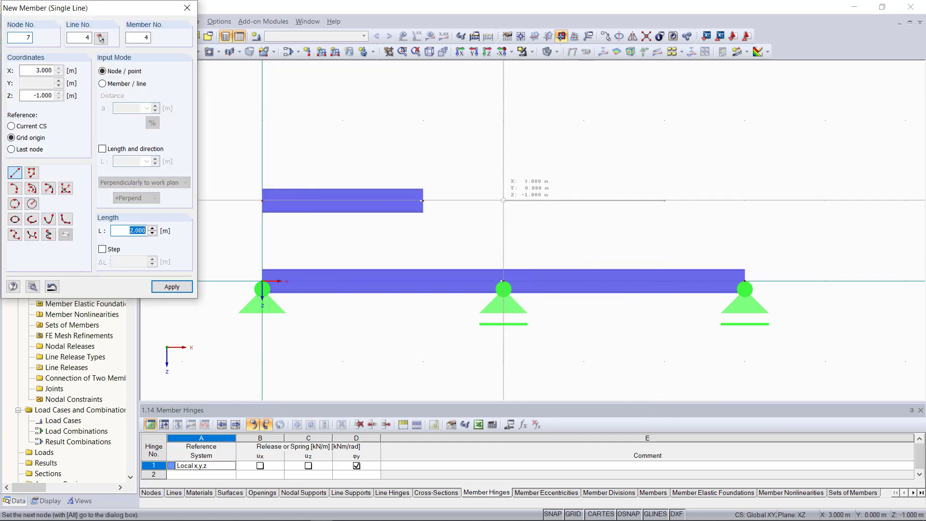
click(520, 229)
key(Escape)
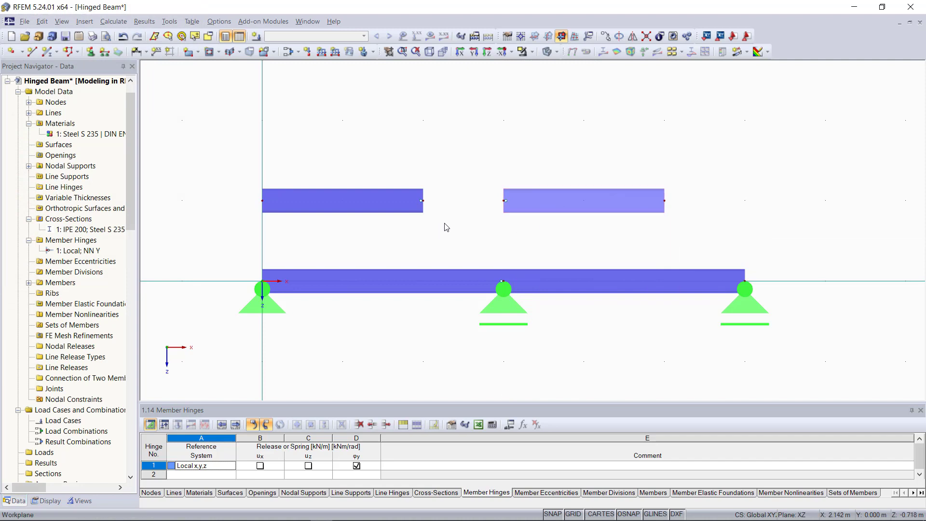
Display the member orientations and reverse the orientation of the 2 m member above the left span
right_click(355, 202)
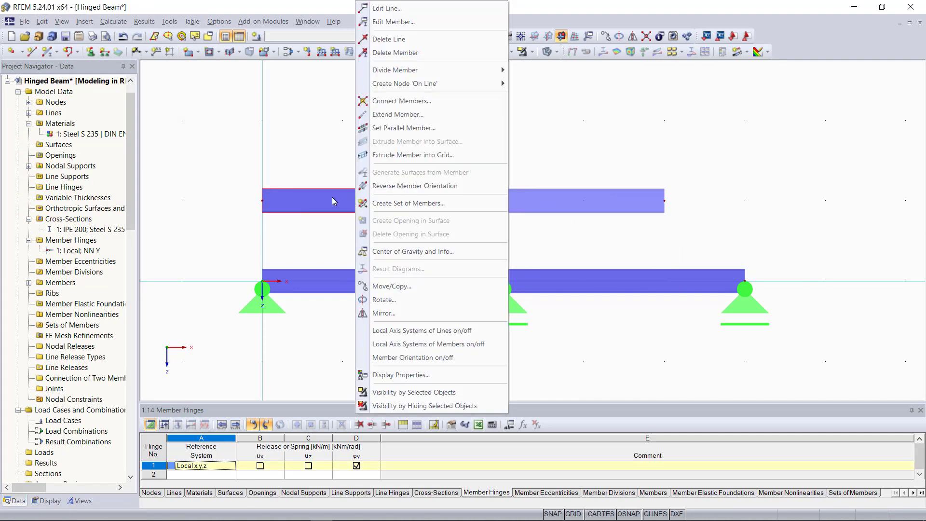
click(413, 357)
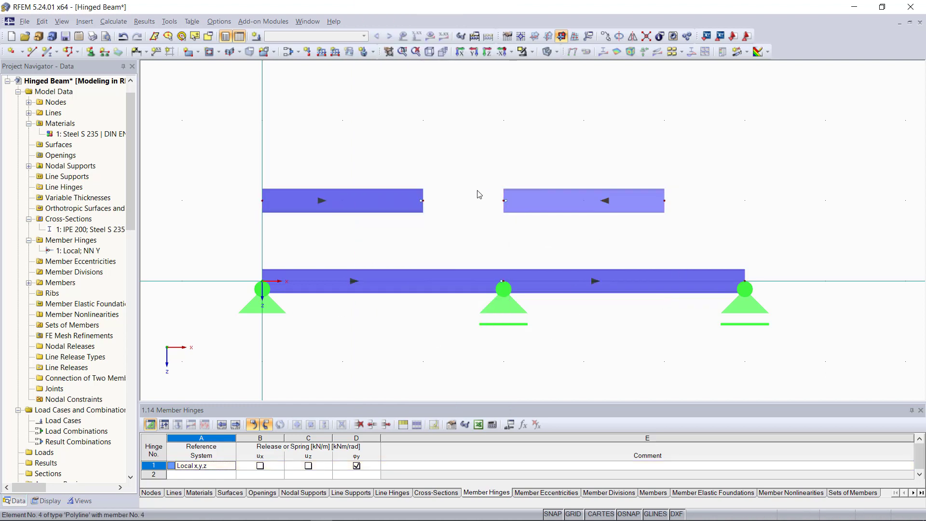
mouse_move(376, 206)
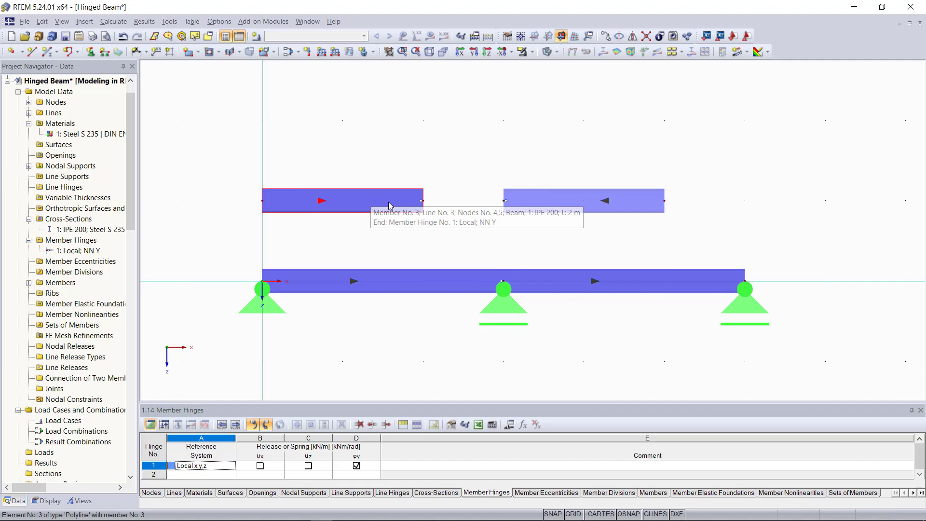
right_click(357, 200)
click(416, 186)
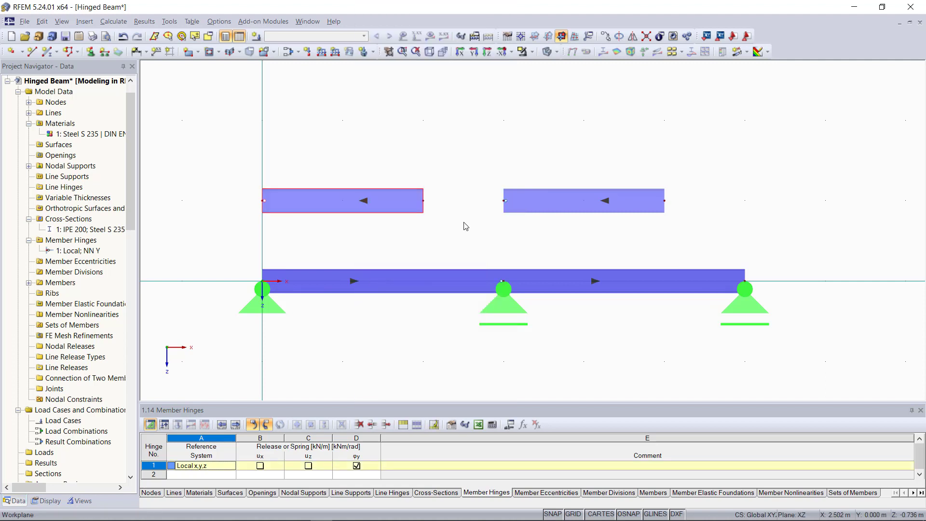
Check the reversed member's hinge information and turn off the member orientation display
mouse_move(367, 206)
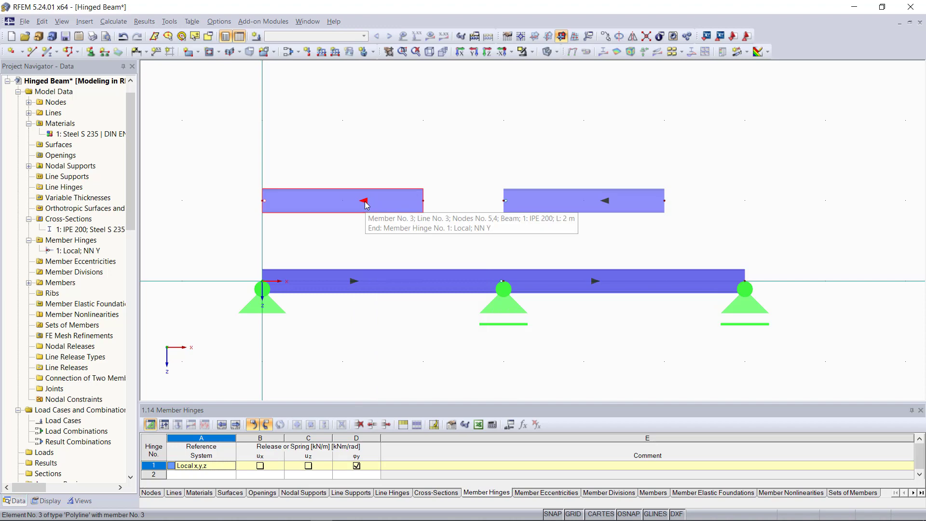
right_click(380, 199)
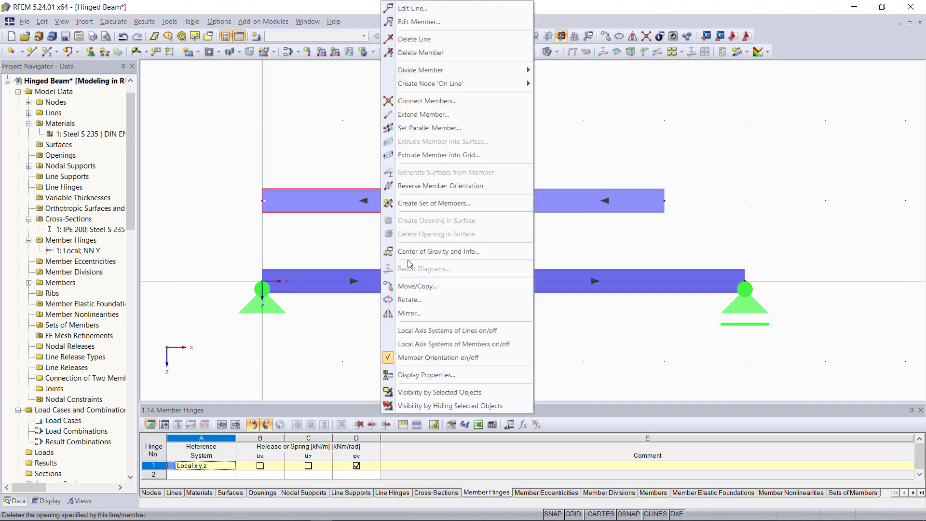
click(436, 357)
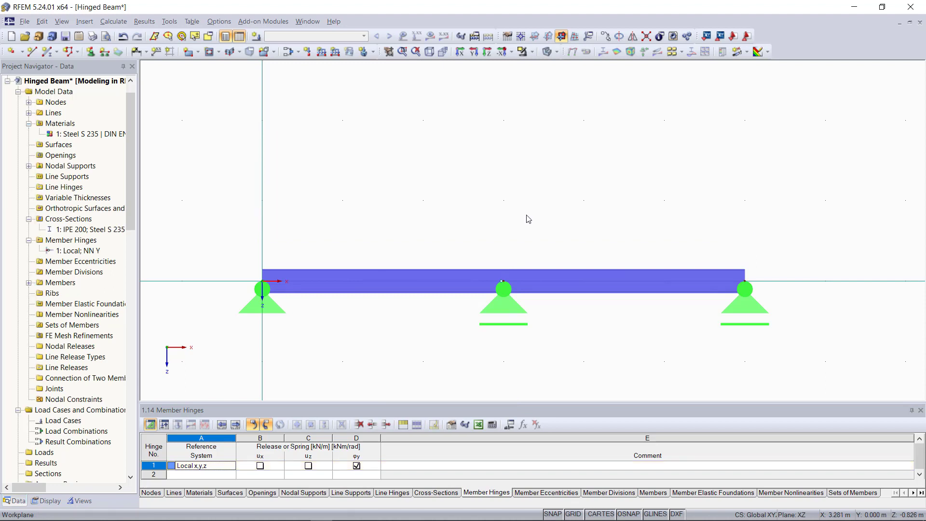
Create load case LC1 named "All loads" in the Dead action category with self-weight deactivated
click(256, 38)
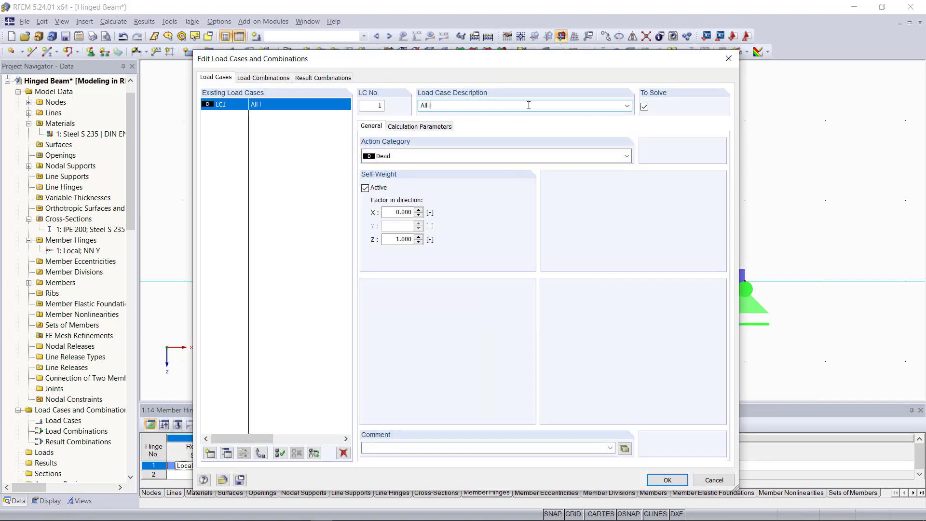
click(365, 187)
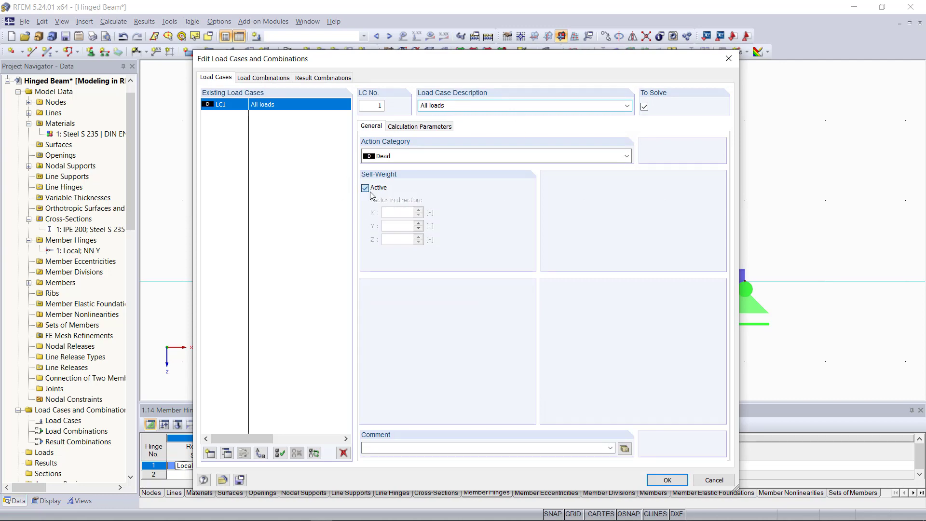
click(667, 480)
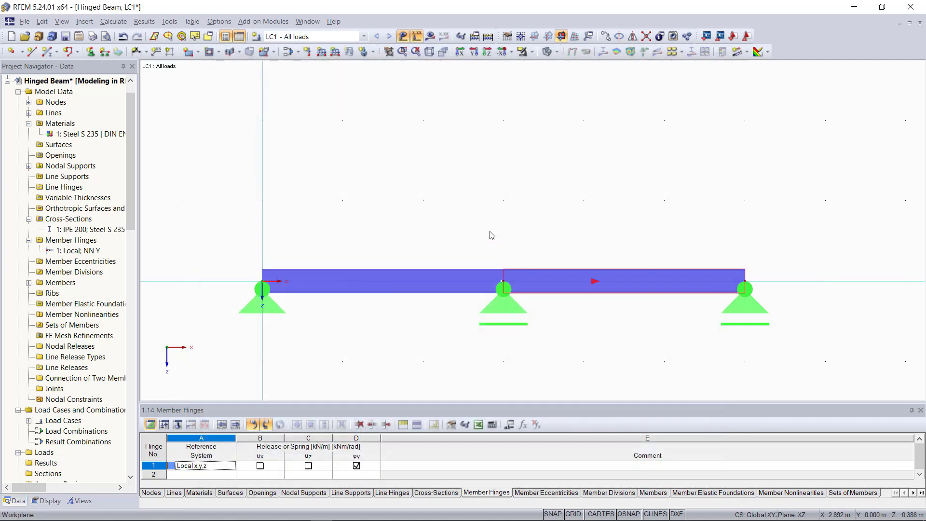
Apply a uniform 5 kN/m force in global direction ZL to both span members of the beam
click(321, 53)
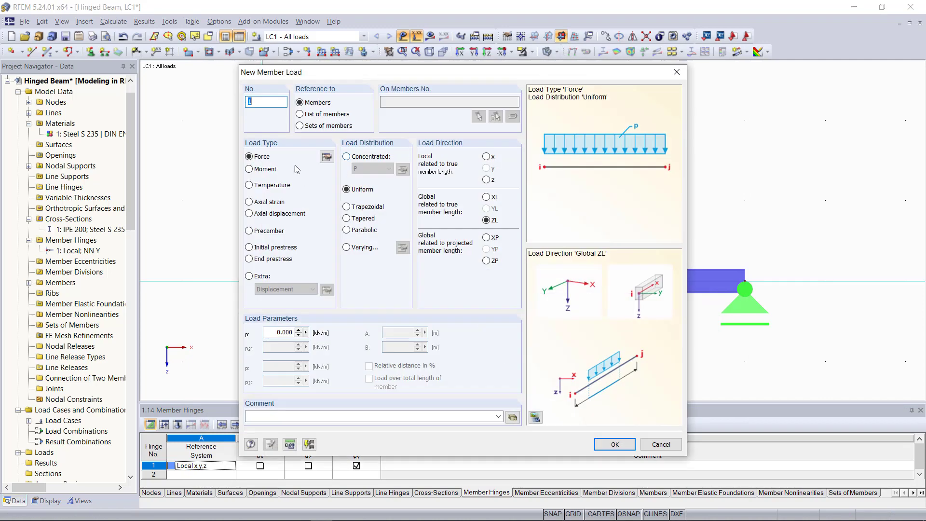
double_click(278, 333)
text(5)
click(615, 444)
click(412, 279)
click(603, 287)
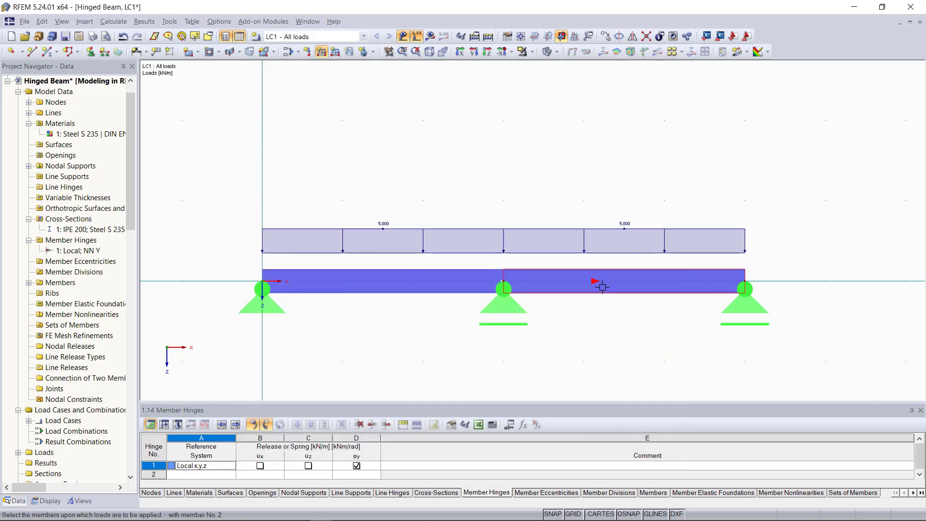
key(Escape)
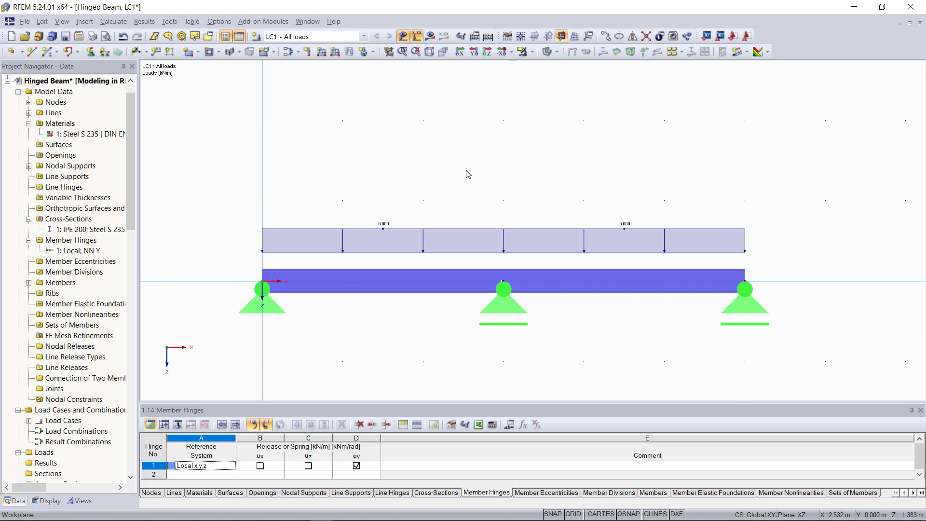
scroll(468, 157, down, 2)
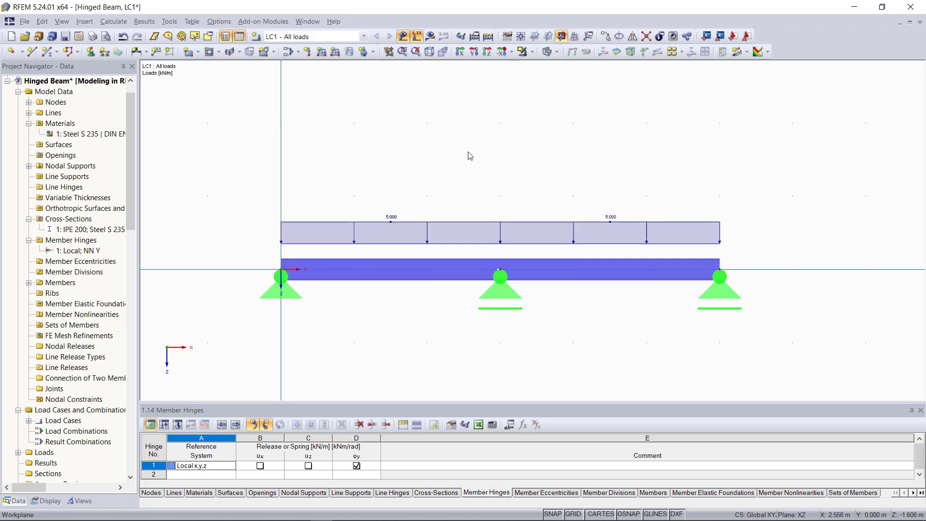
scroll(499, 155, down, 1)
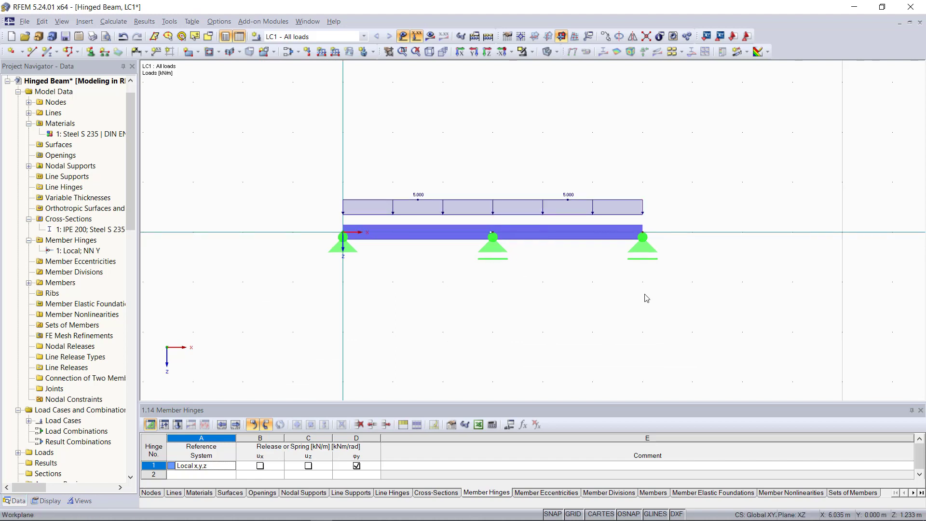
middle_drag(534, 298, 535, 286)
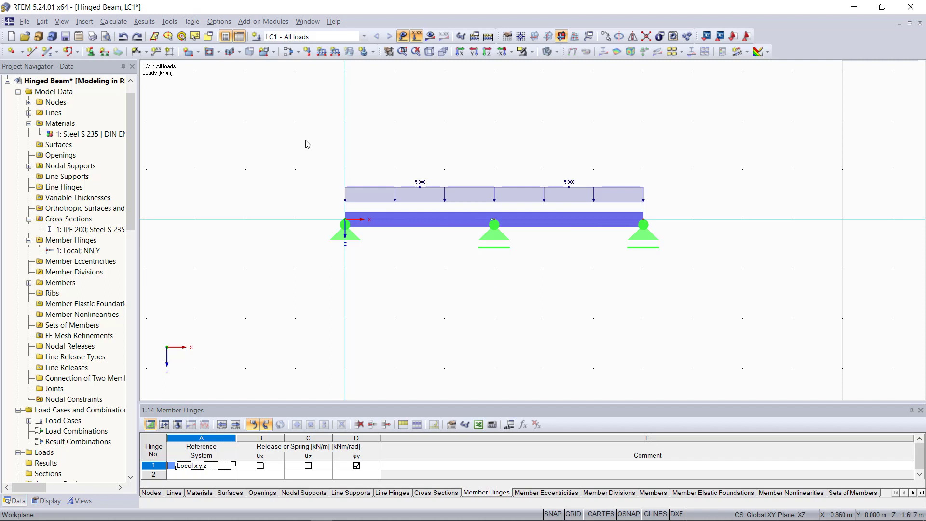
Copy the entire beam with its supports and loads once, displaced 3 m in the Z direction
drag(306, 141, 708, 283)
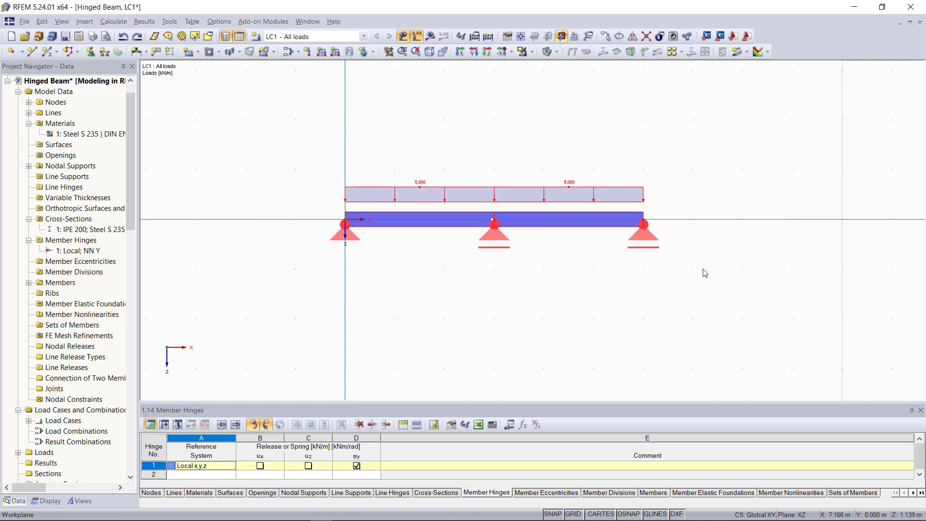
click(605, 37)
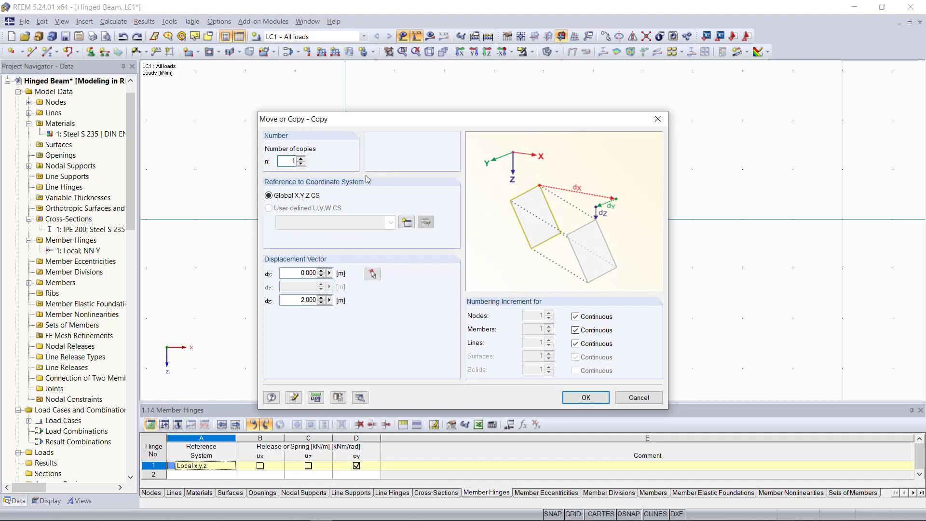
click(373, 273)
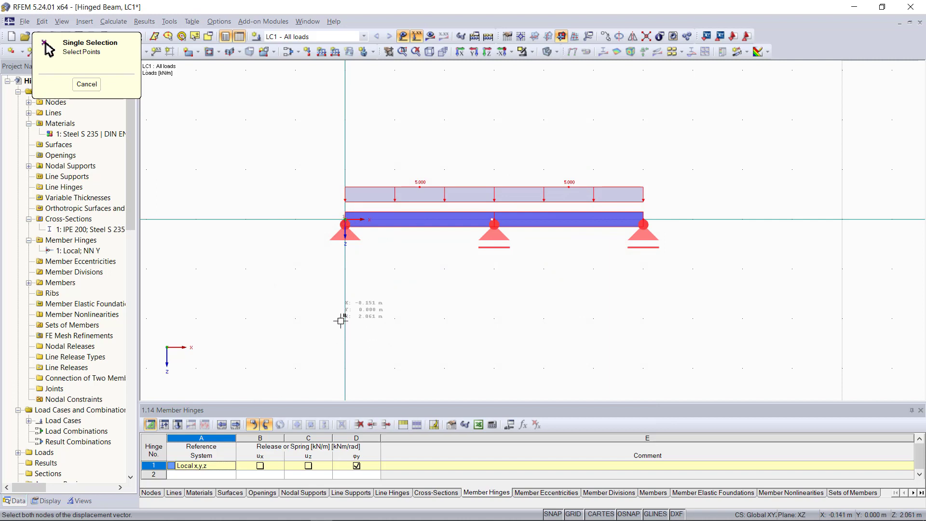
click(345, 369)
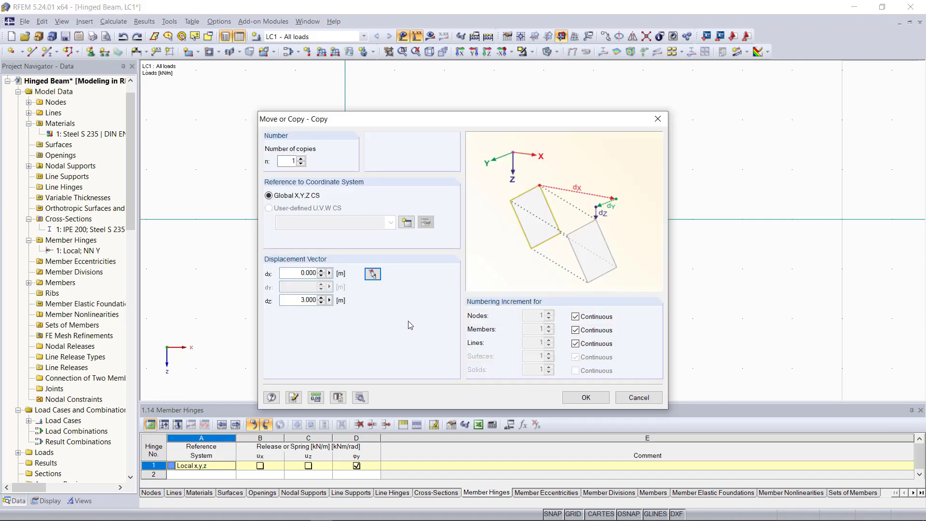
click(586, 397)
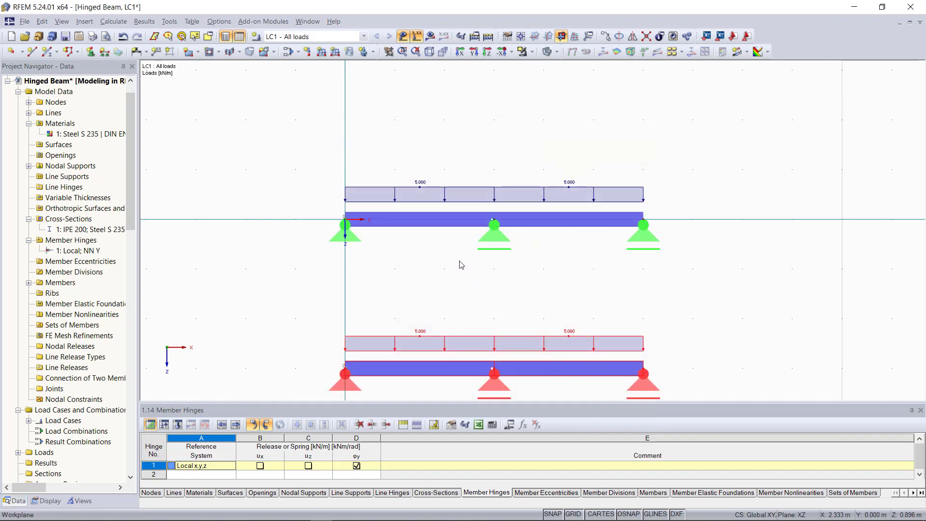
key(F8)
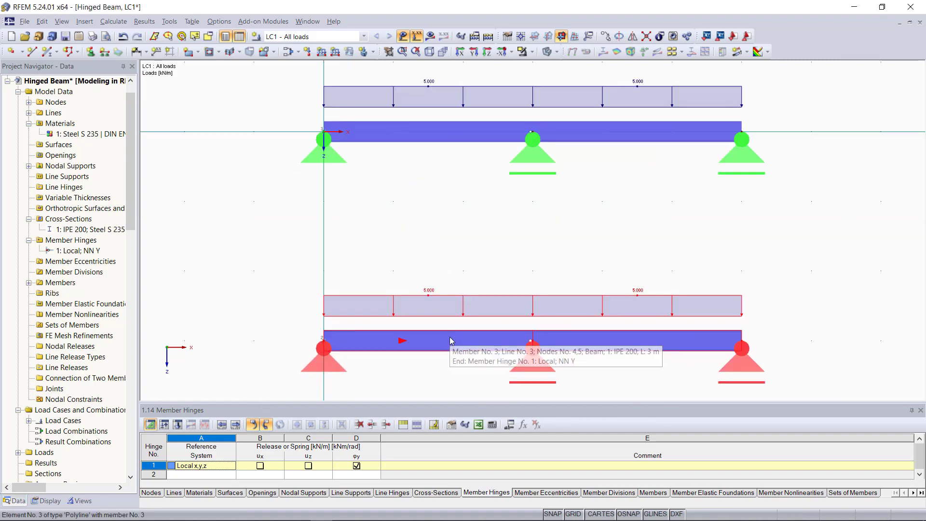
click(441, 372)
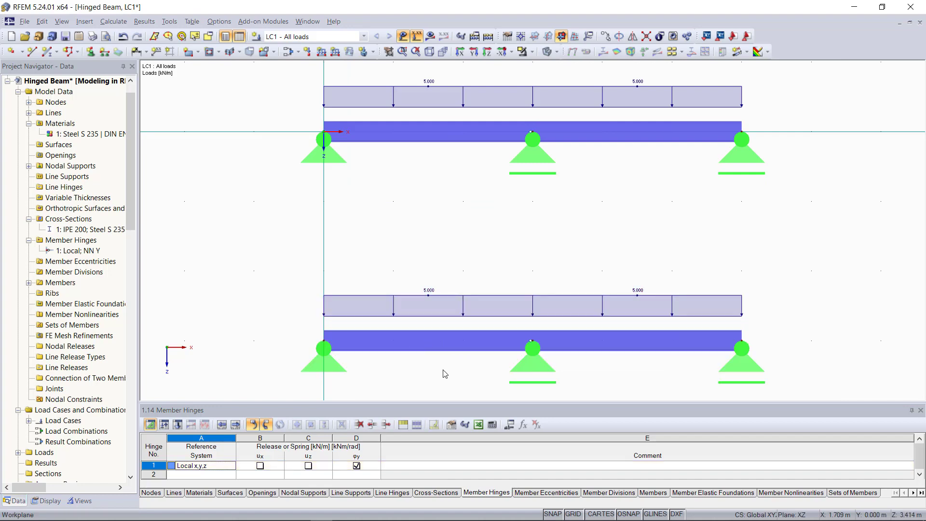
Set the member end hinge of the lower beam's left span to None
double_click(434, 346)
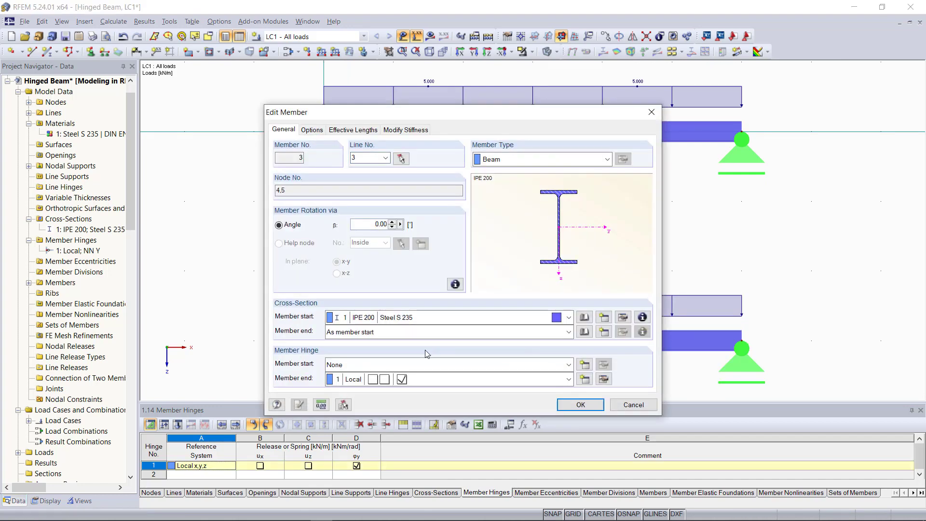
click(424, 379)
click(424, 388)
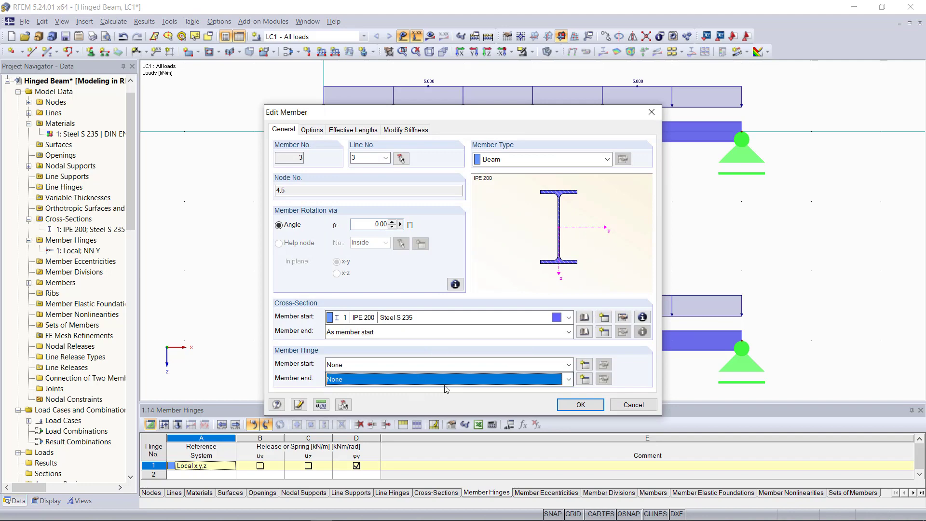
click(580, 404)
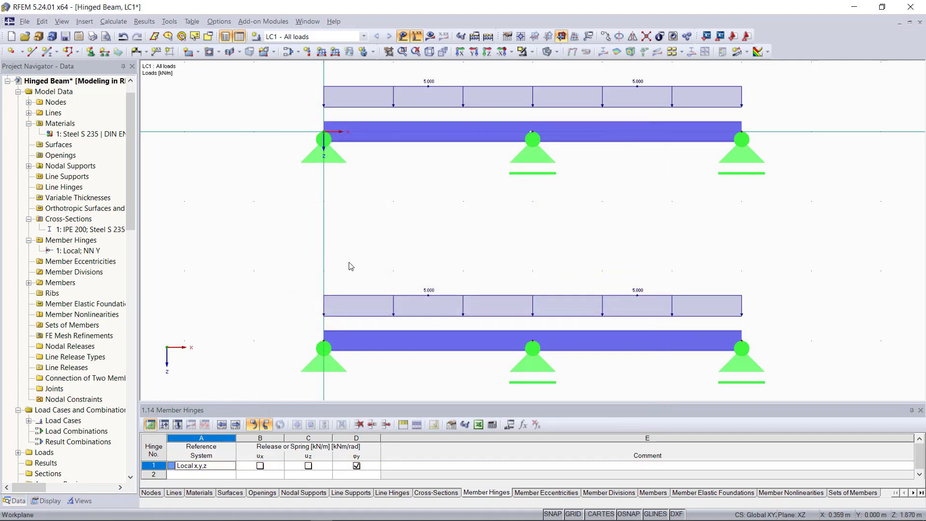
Run the calculation of load case LC1 for both beams
click(488, 37)
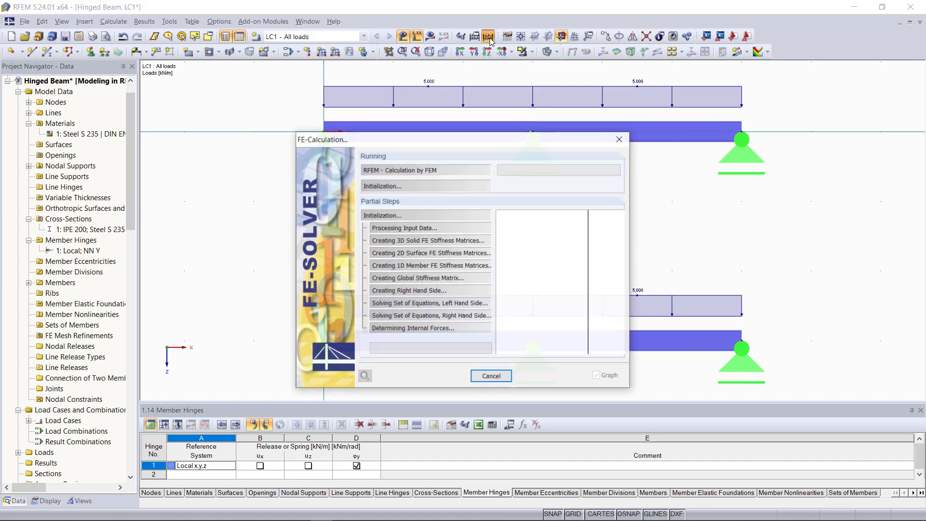